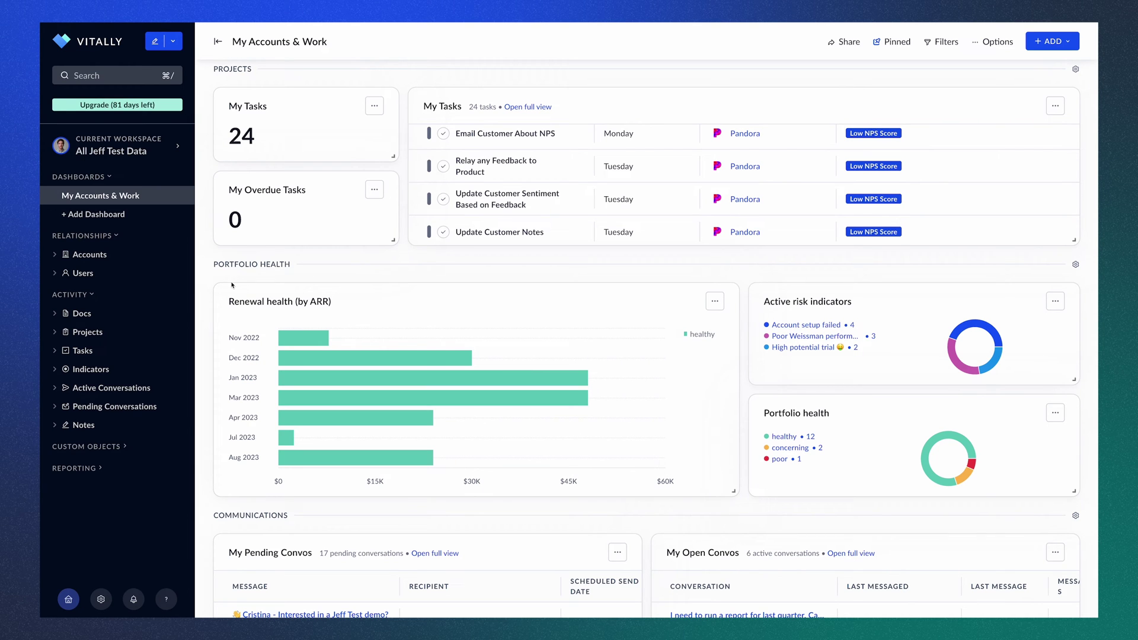
# Open the Docs list from the Activity sidebar to see the workspace documents.
pyautogui.click(124, 313)
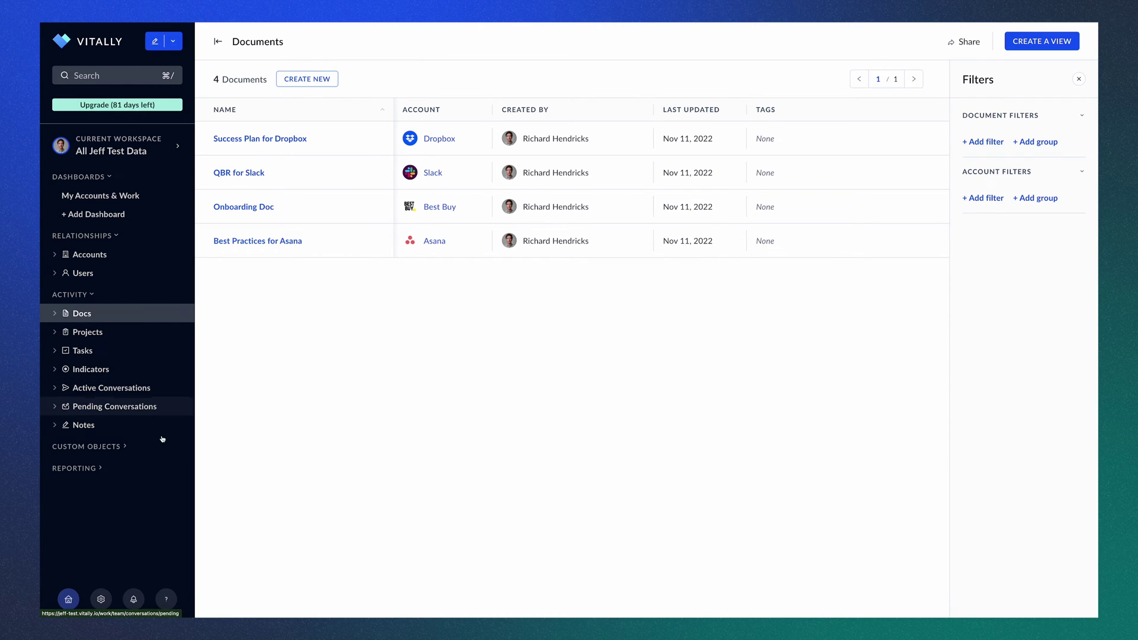
# Go to Doc Templates in workspace settings, cancelling the new-template naming prompt.
pyautogui.click(102, 599)
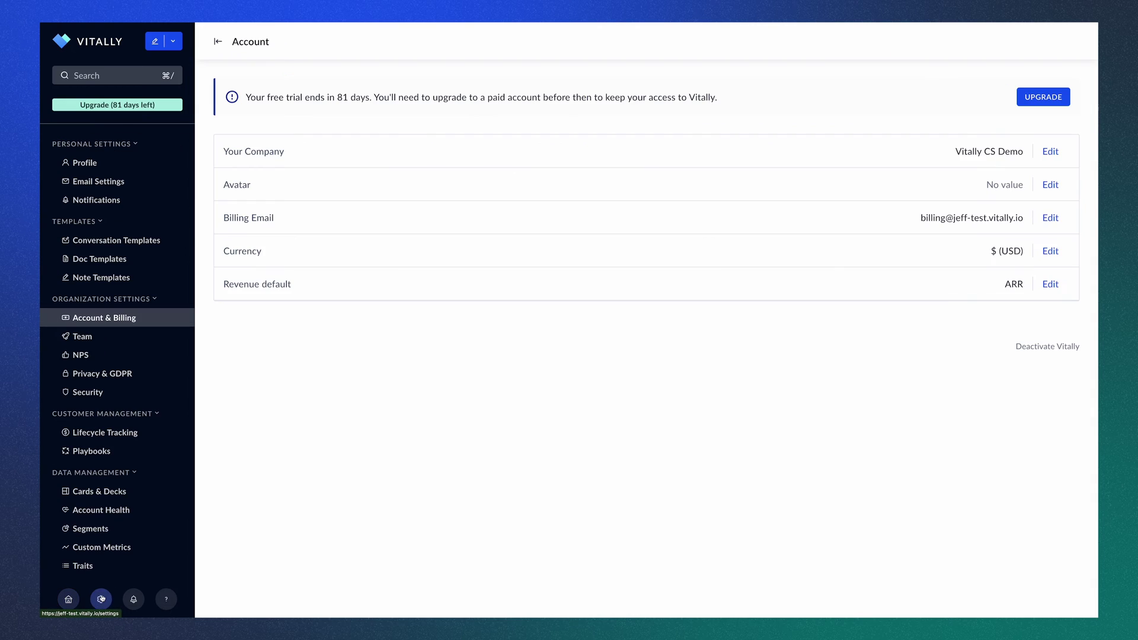
pyautogui.click(85, 258)
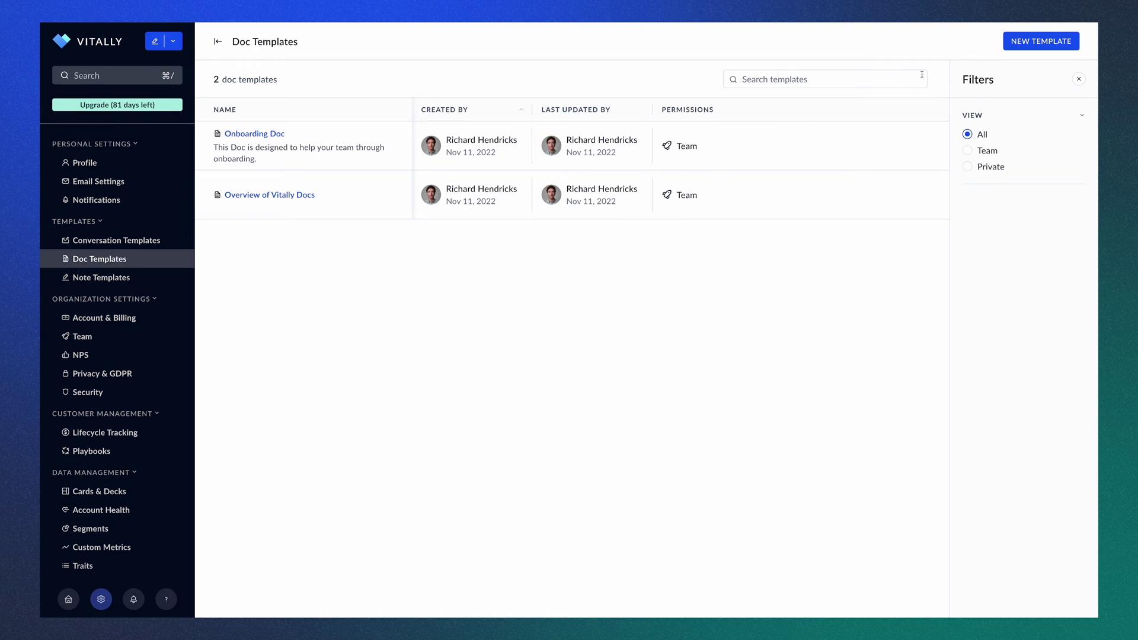
pyautogui.click(1029, 46)
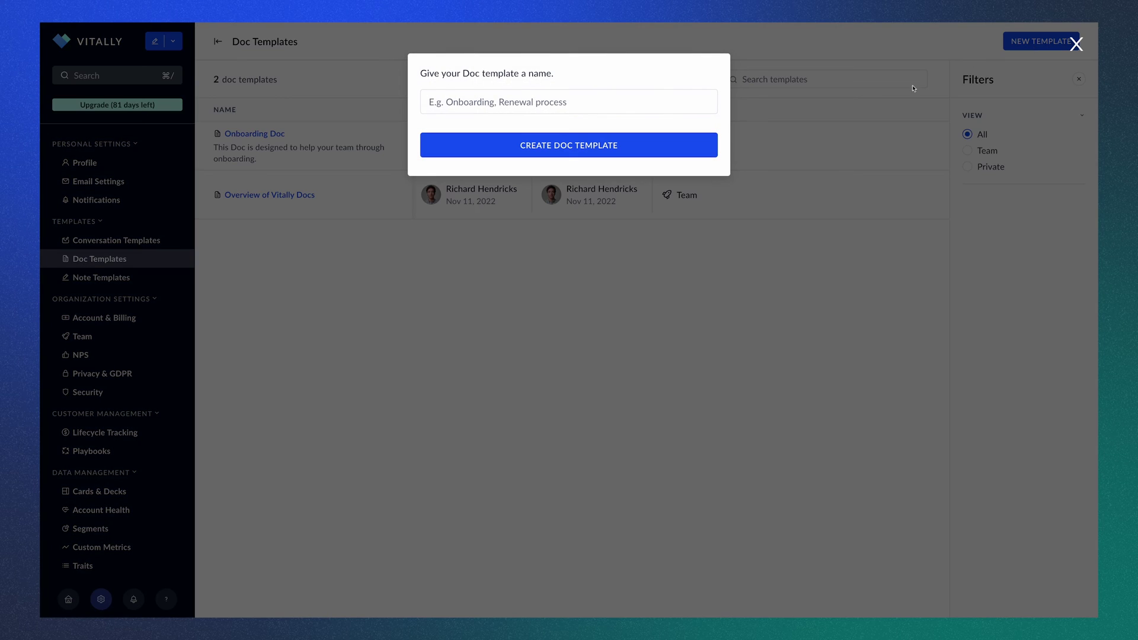
pyautogui.click(684, 240)
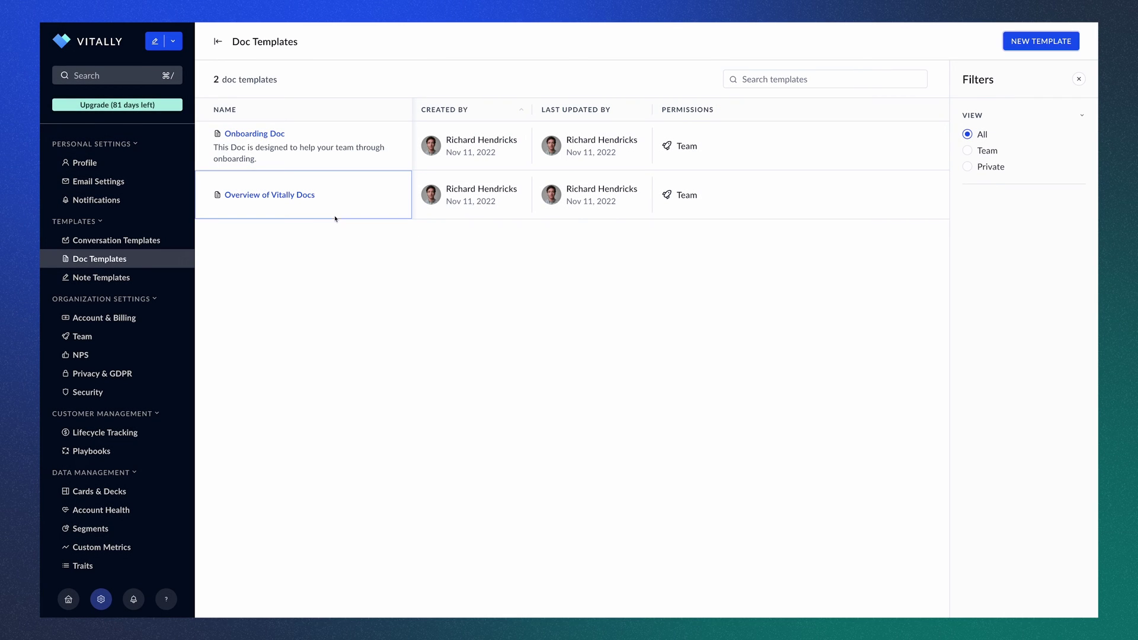
# In the Overview of Vitally Docs template, add a line under Collaborate and bring up the slash menu.
pyautogui.click(277, 198)
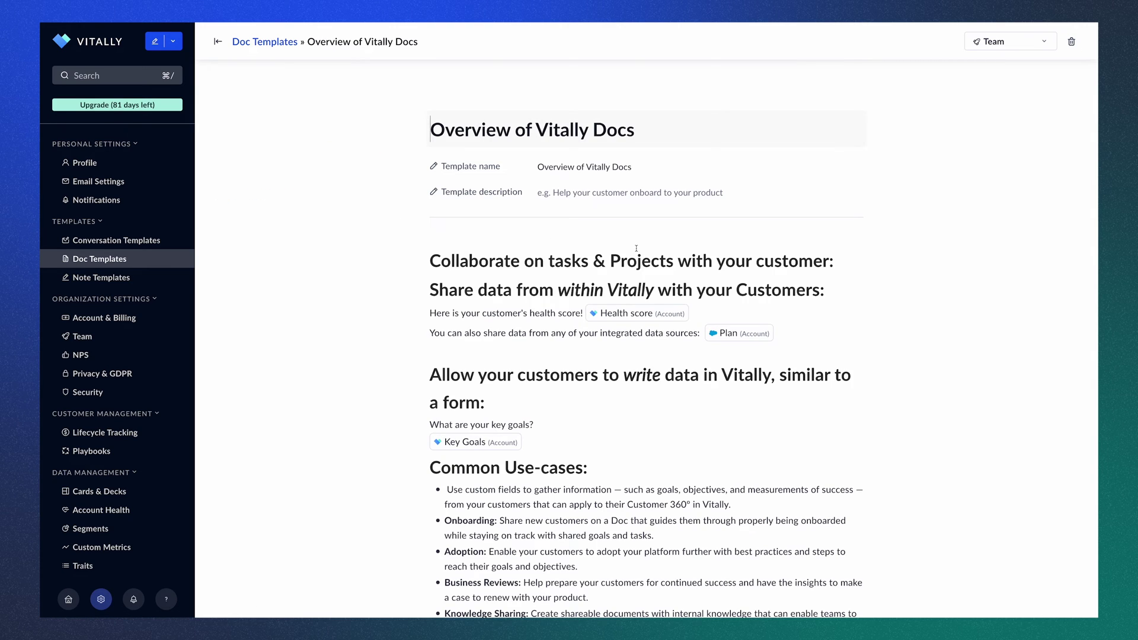
pyautogui.click(839, 261)
pyautogui.press('Return')
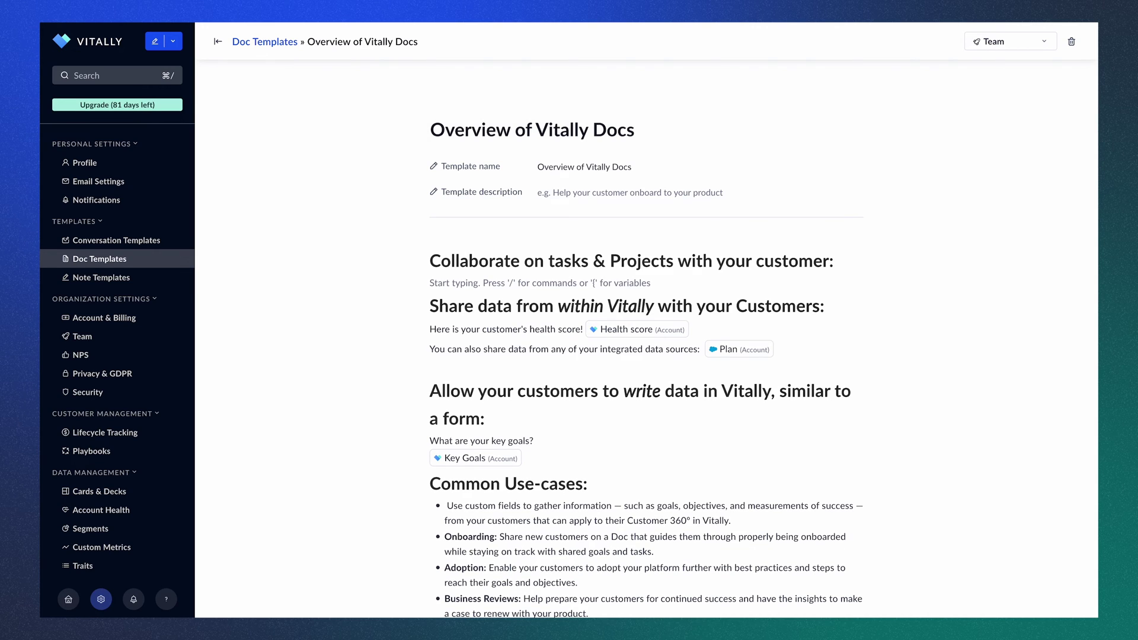
pyautogui.write('/')
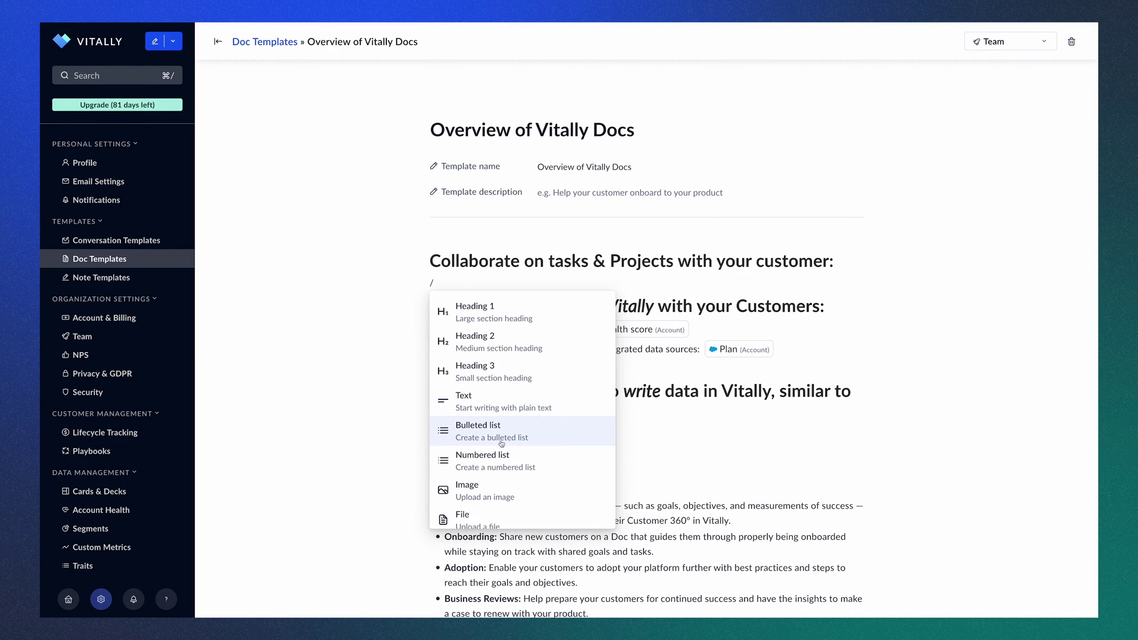
pyautogui.scroll(-1, 496, 480)
pyautogui.scroll(-3, 496, 480)
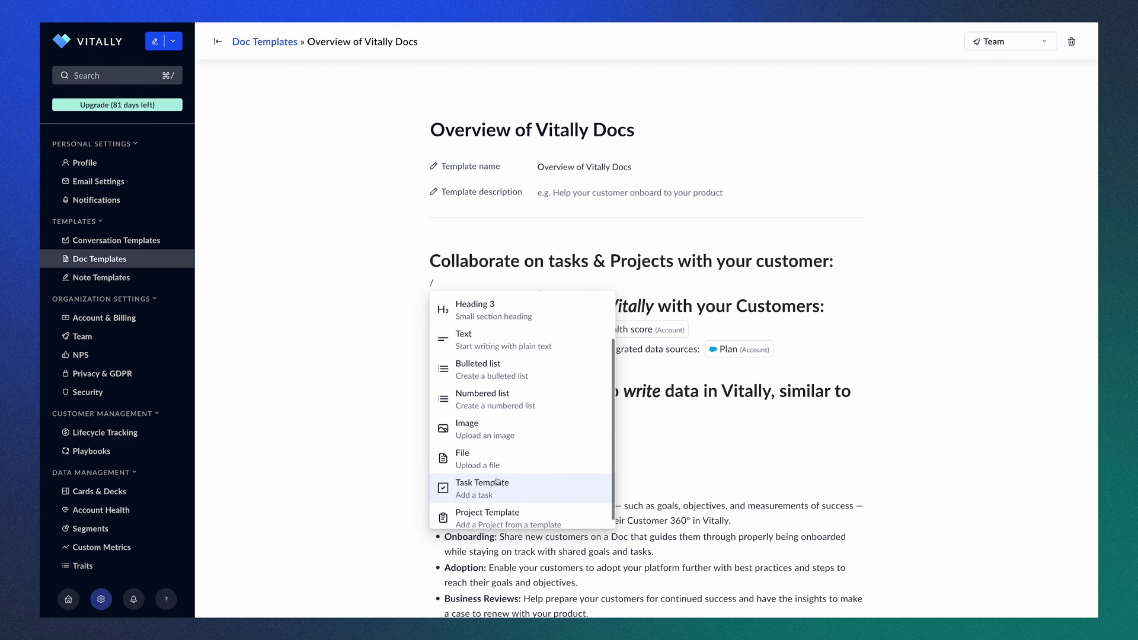
# Insert the Pied Piper New Account Onboarding project template below the Collaborate heading.
pyautogui.click(493, 515)
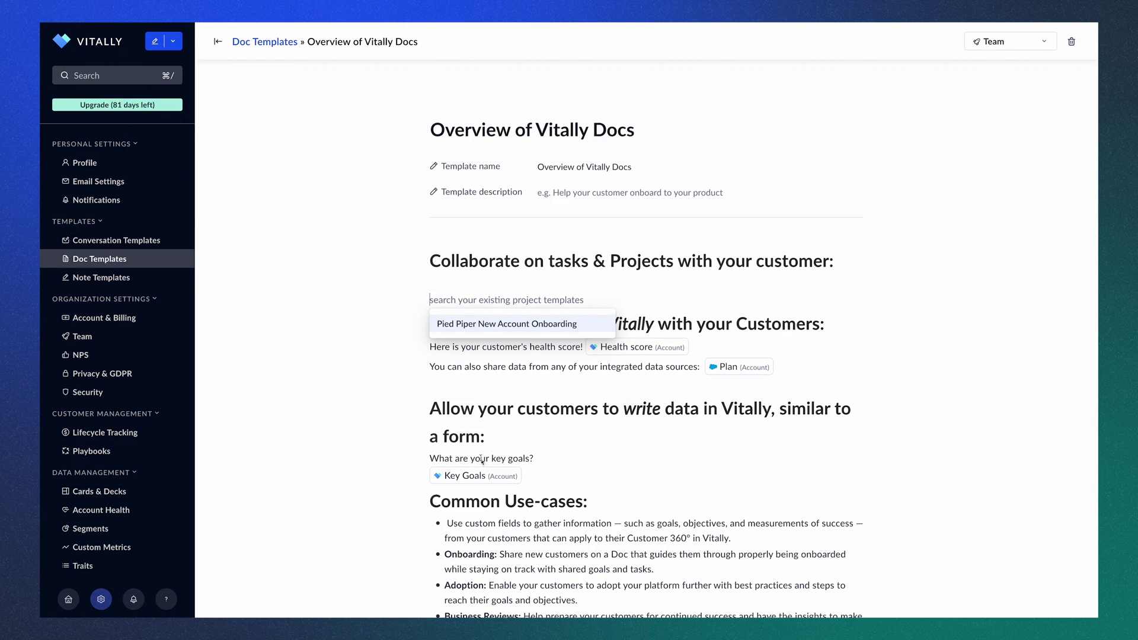
pyautogui.click(467, 328)
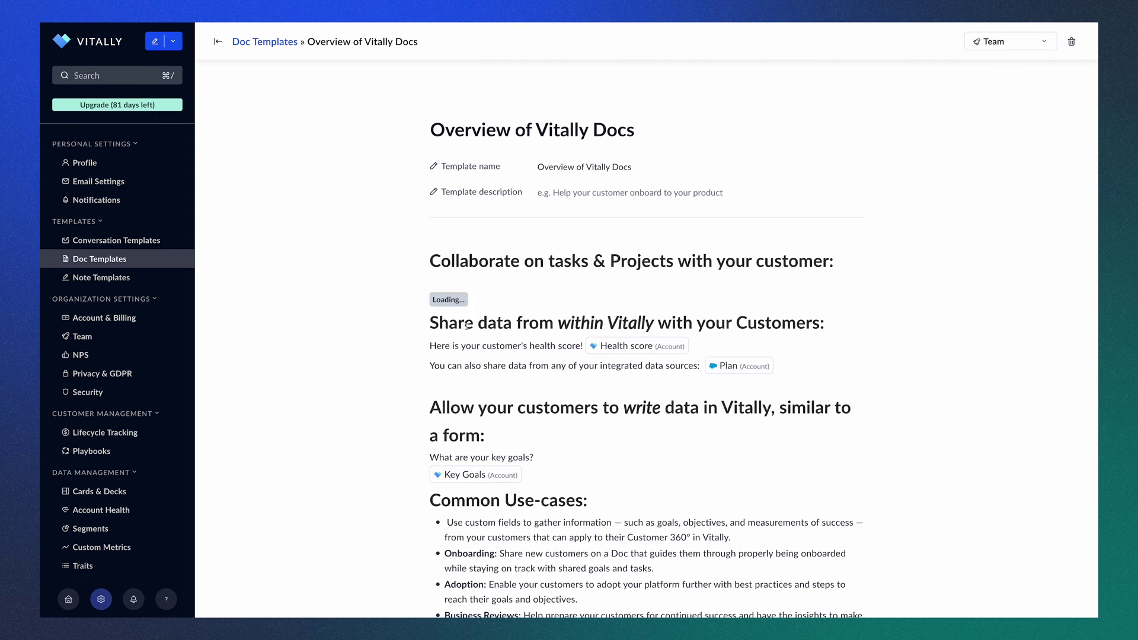
pyautogui.scroll(-2, 468, 329)
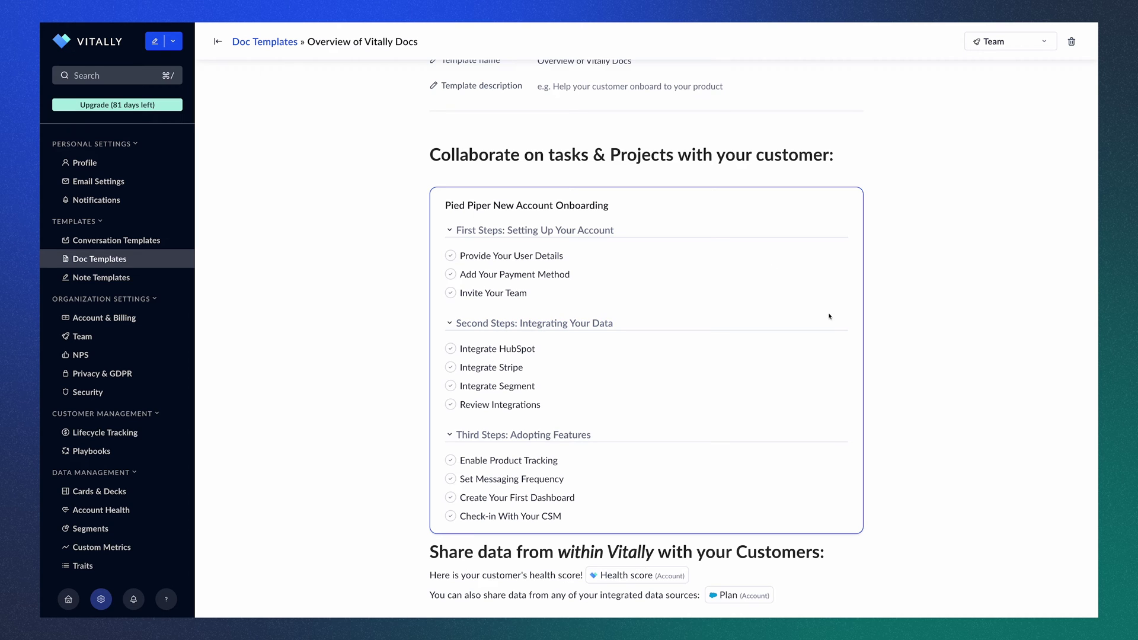
pyautogui.scroll(-3, 830, 431)
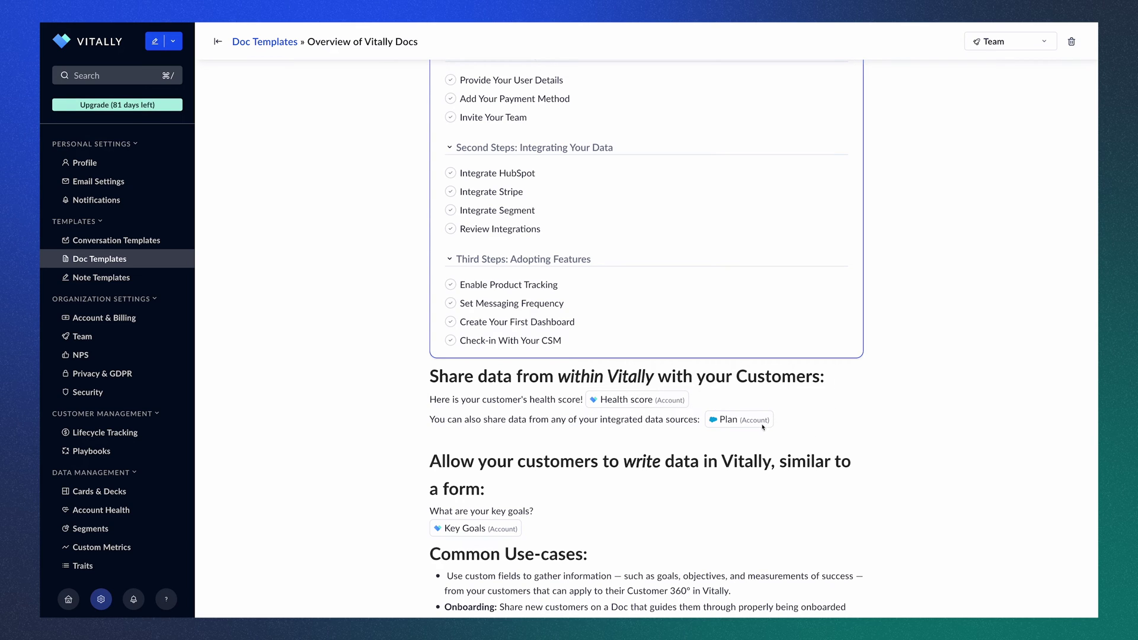
pyautogui.moveTo(762, 425)
pyautogui.click(689, 437)
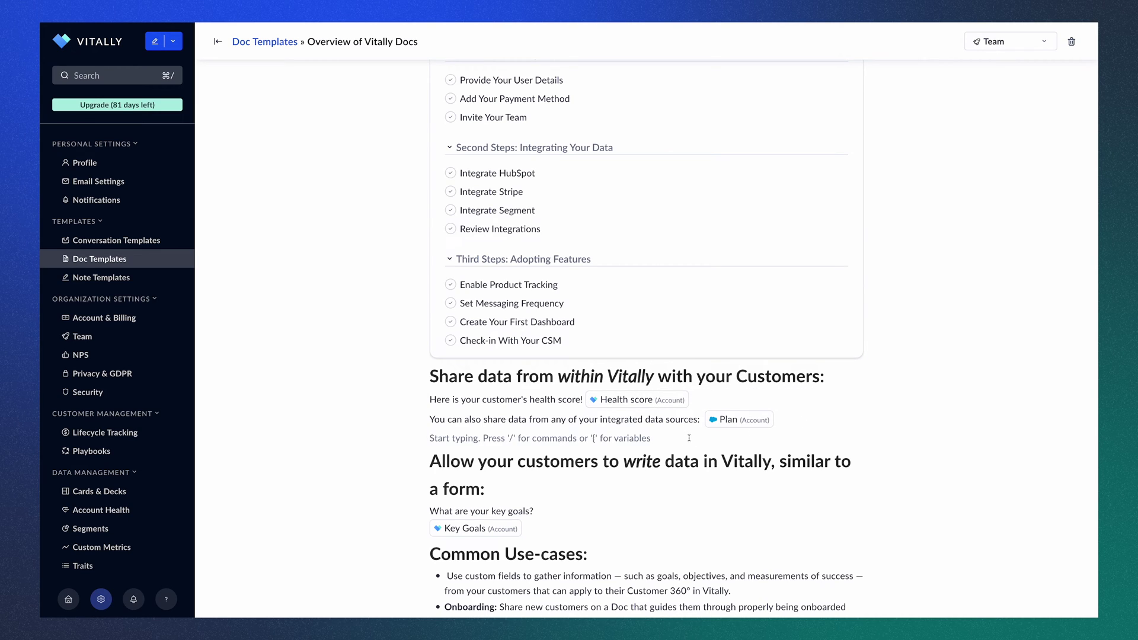
pyautogui.write('{')
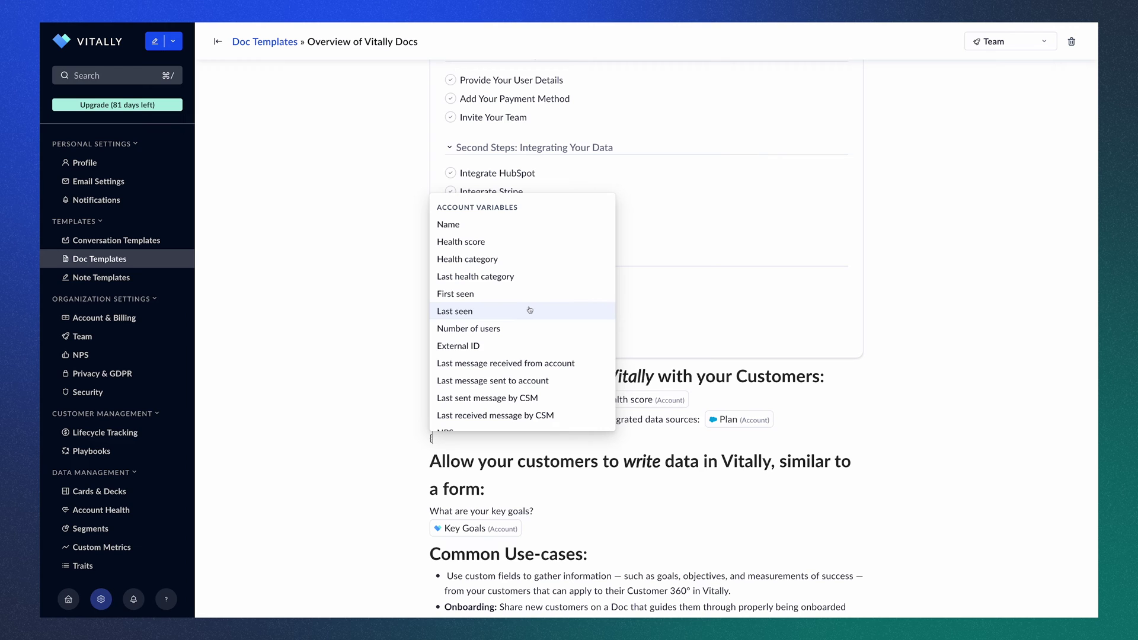
pyautogui.scroll(-5, 530, 310)
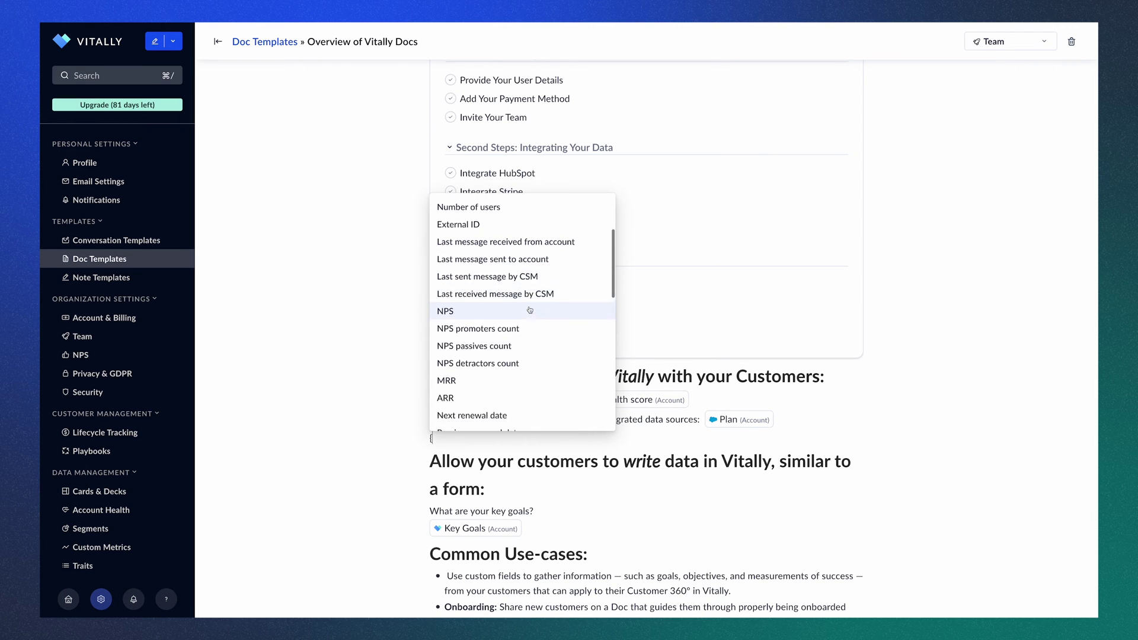
pyautogui.scroll(-4, 529, 310)
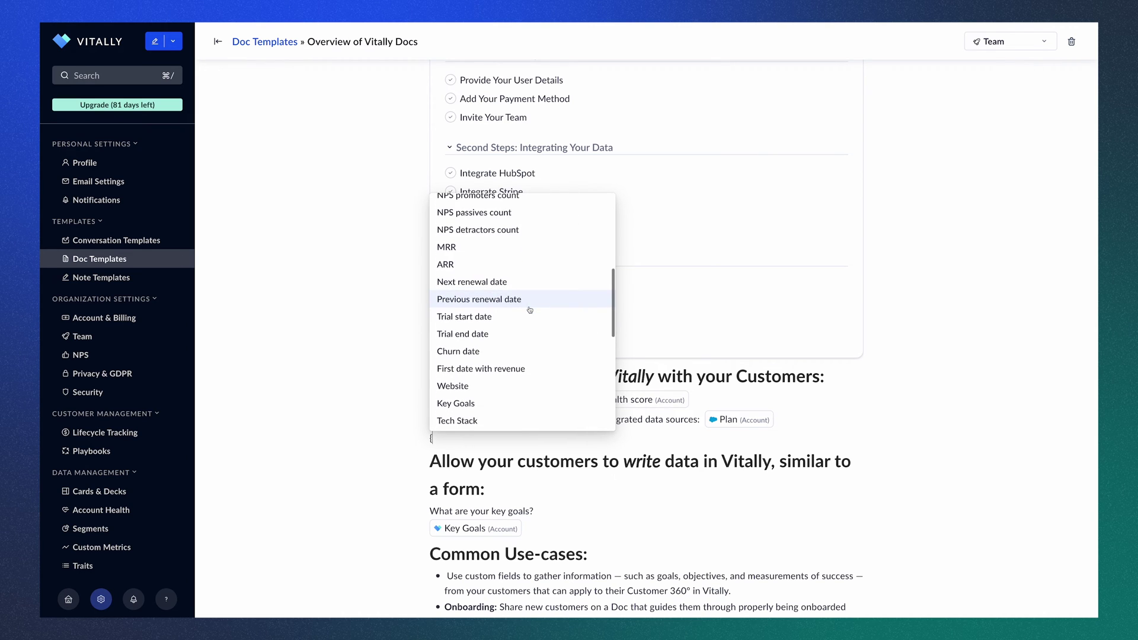
pyautogui.scroll(-3, 530, 310)
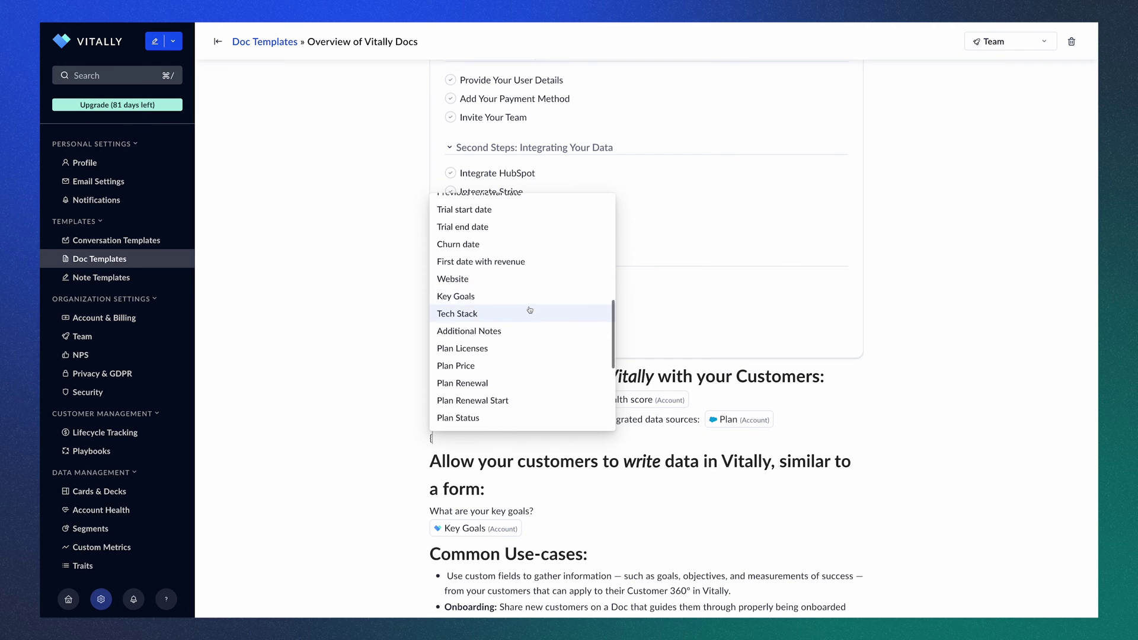
pyautogui.press('BackSpace')
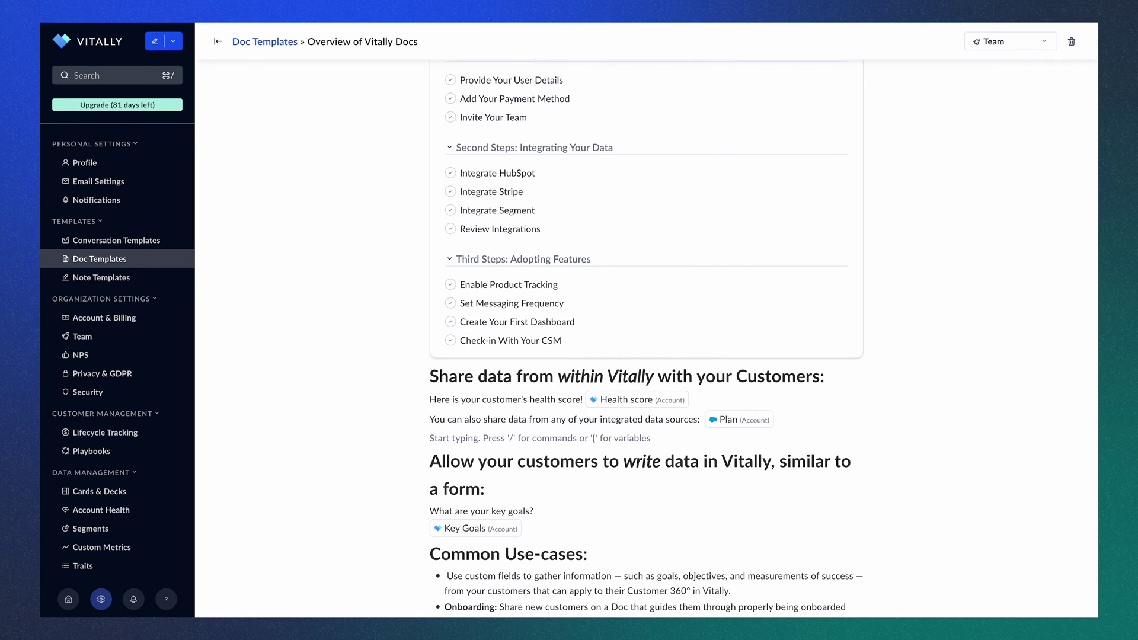
pyautogui.scroll(-3, 646, 338)
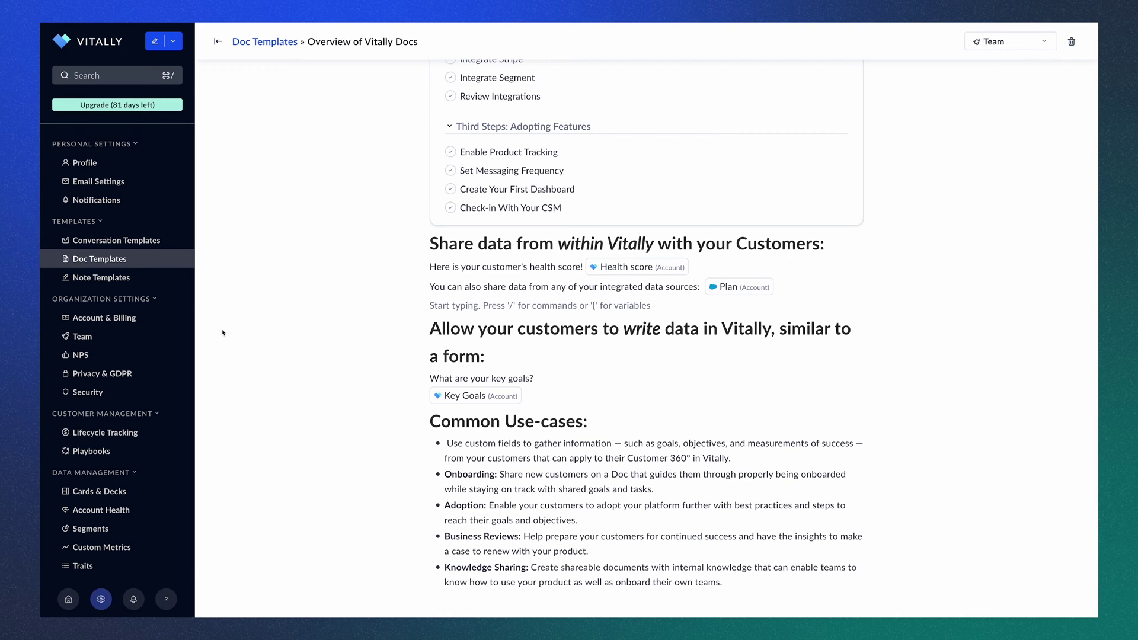
# Review the Onboarding Doc template's Account Details placeholders, variable chips, checklist and Additional Resources.
pyautogui.click(117, 264)
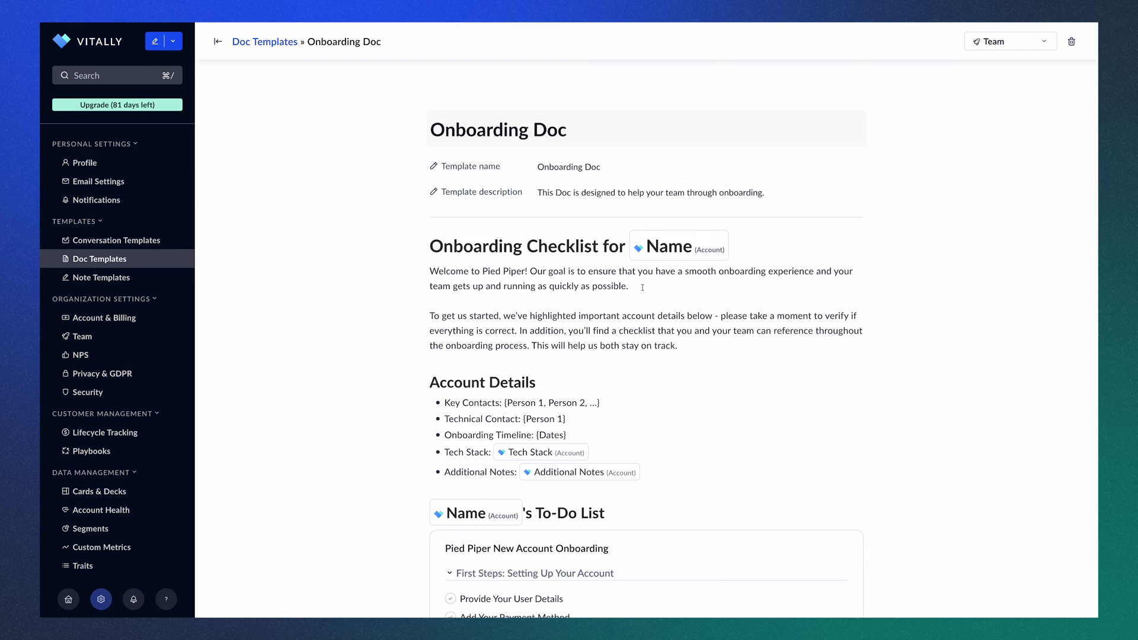
pyautogui.scroll(-3, 642, 288)
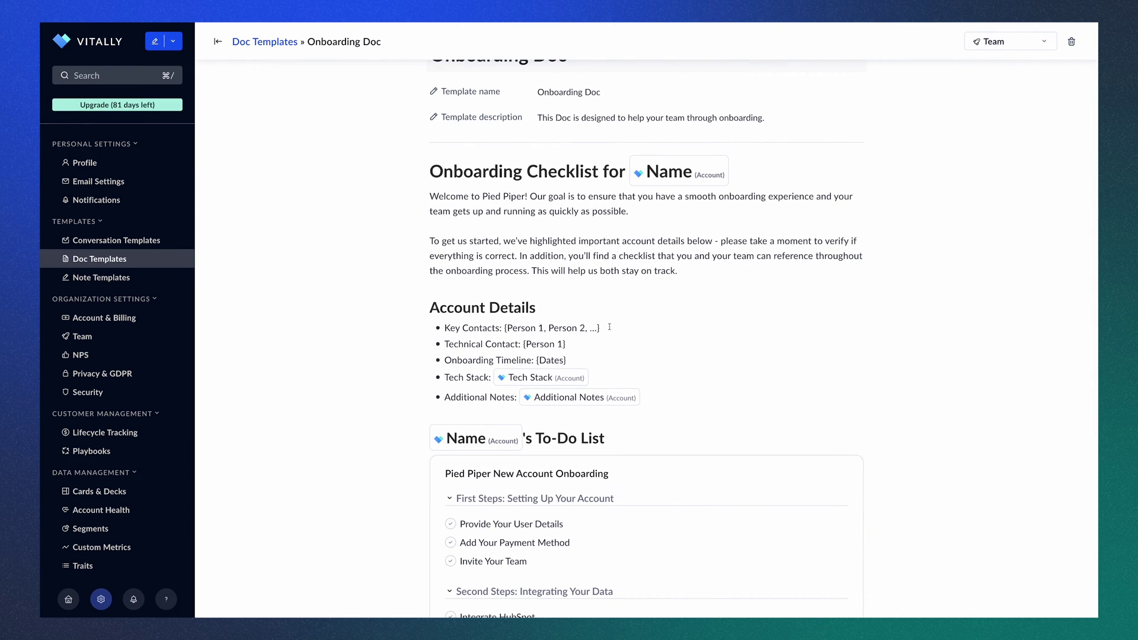
pyautogui.moveTo(599, 328); pyautogui.dragTo(508, 329)
pyautogui.click(546, 359)
pyautogui.moveTo(531, 377)
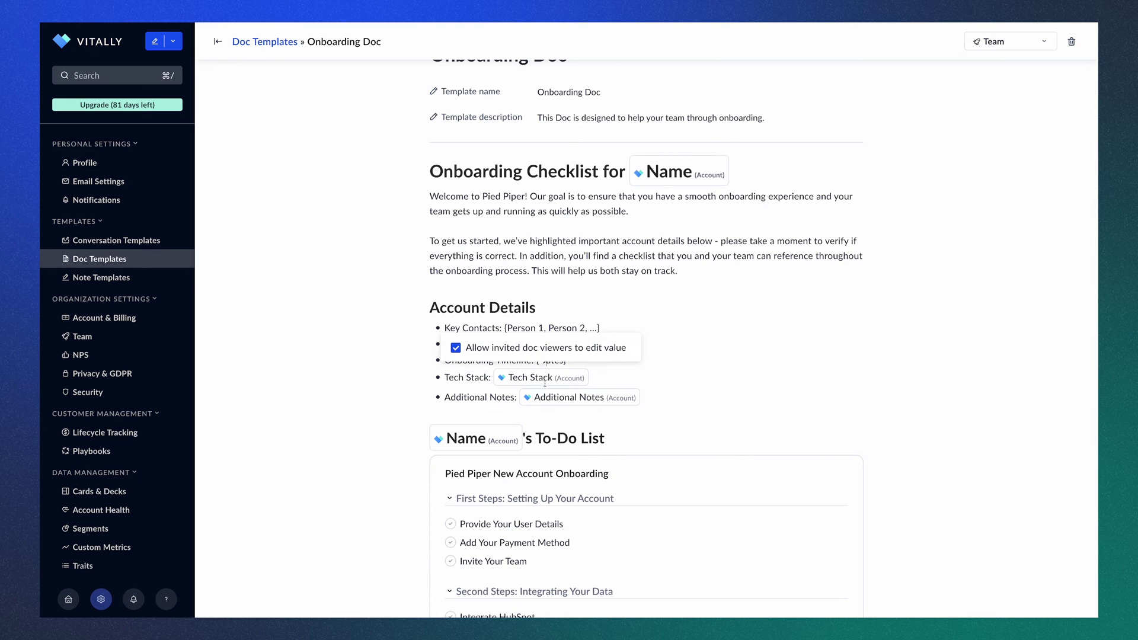
pyautogui.moveTo(557, 396)
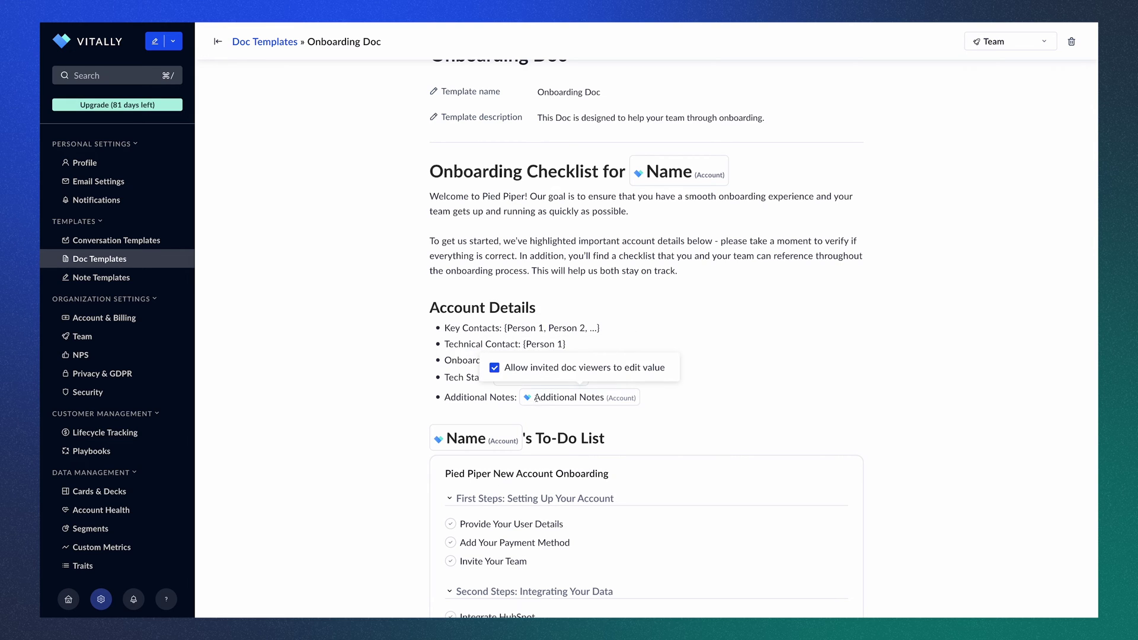
pyautogui.scroll(-3, 401, 448)
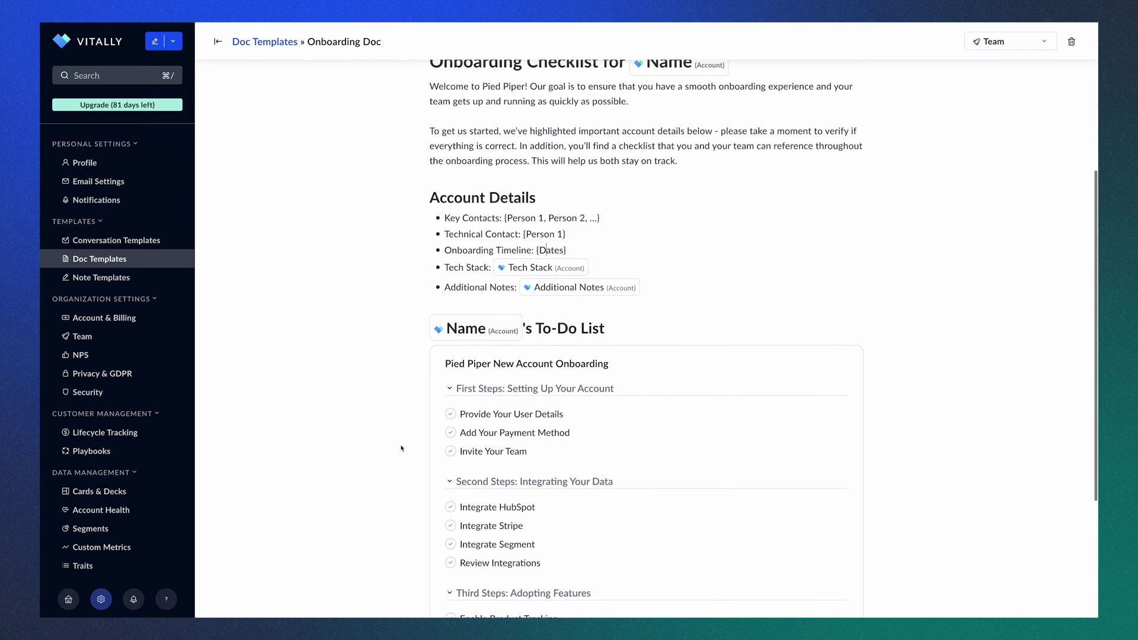
pyautogui.scroll(-3, 401, 449)
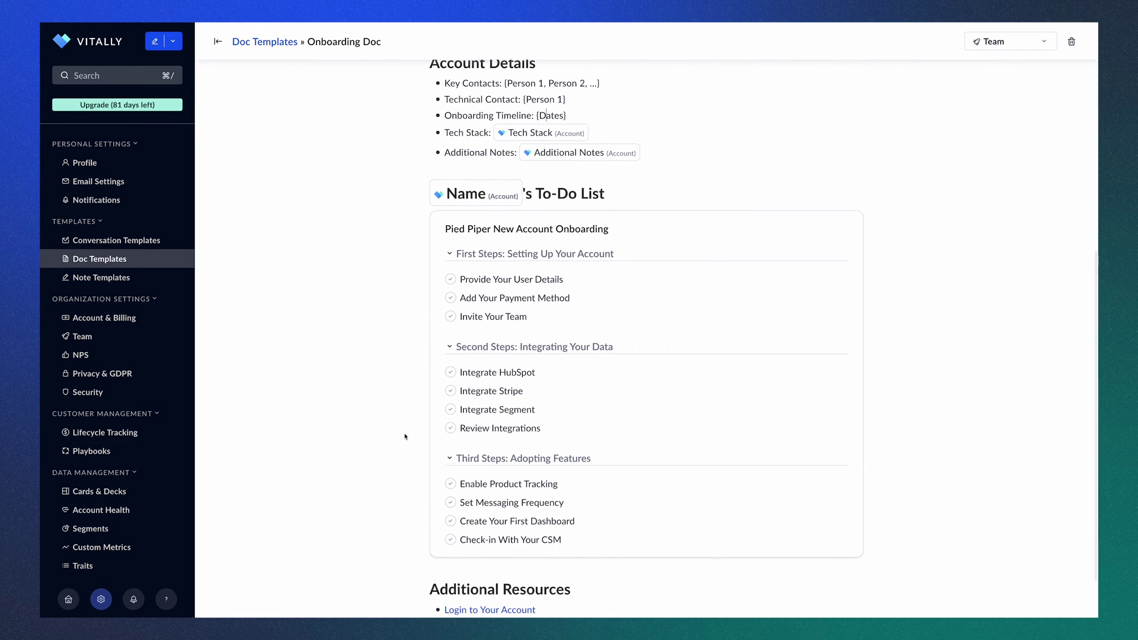
pyautogui.scroll(-1, 405, 436)
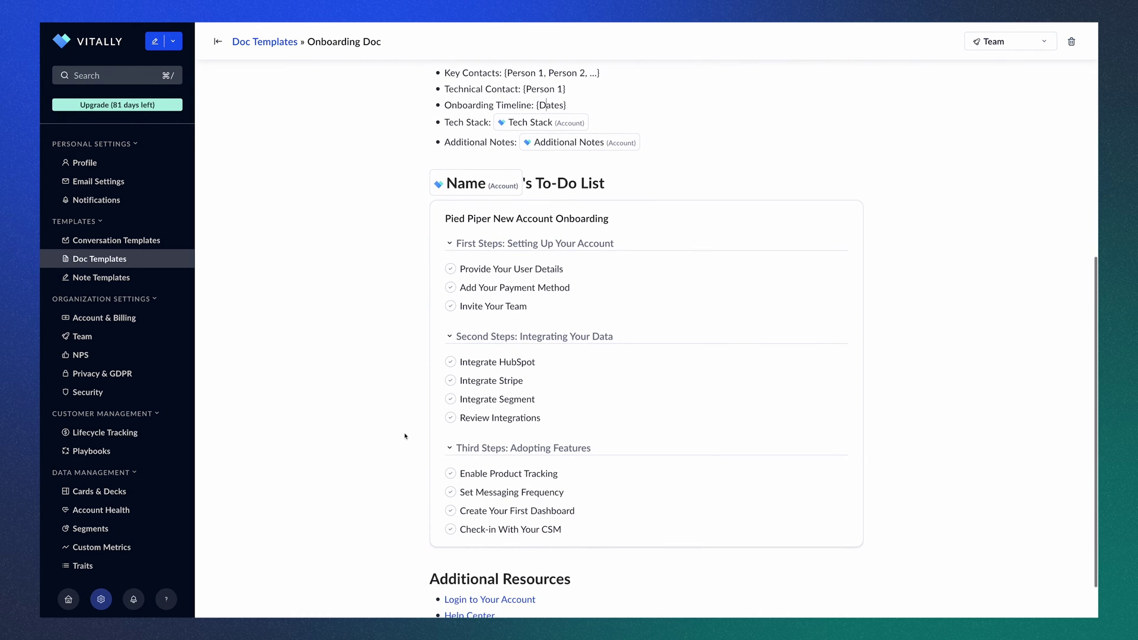
pyautogui.scroll(-2, 404, 436)
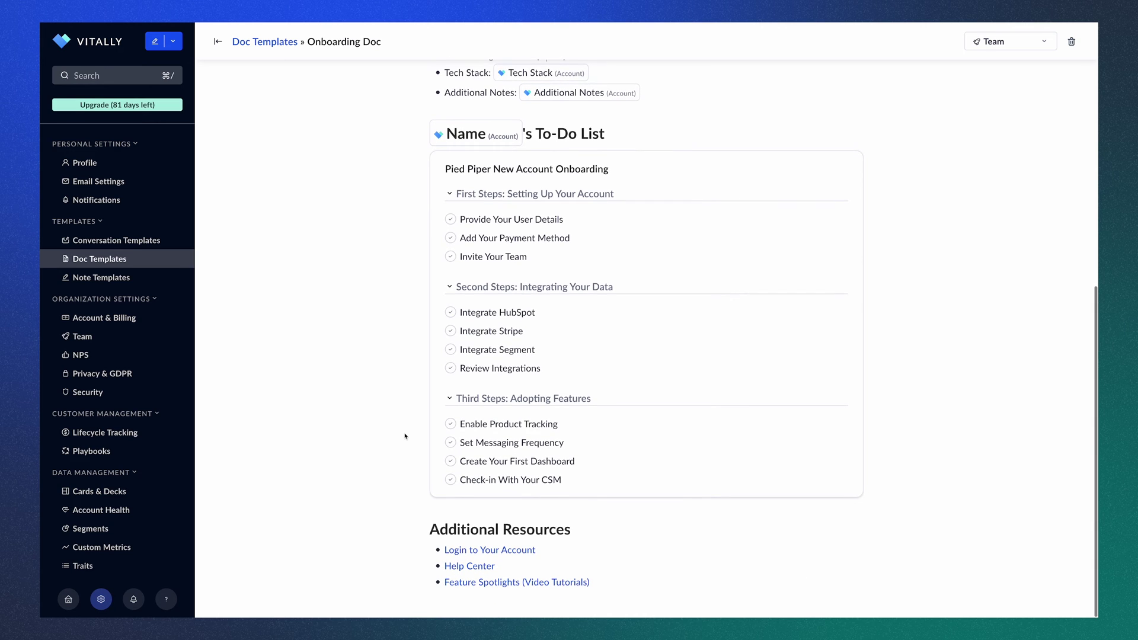
# Start a new doc named 'Onboarding Doc' and assign it to the Pandora account.
pyautogui.click(109, 315)
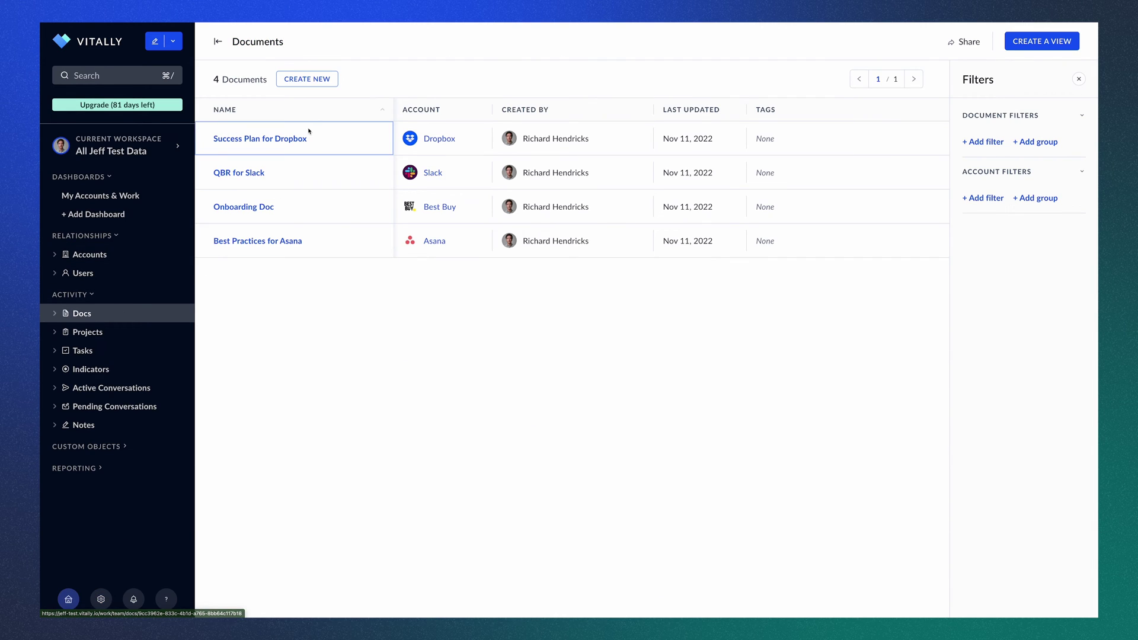
pyautogui.click(305, 83)
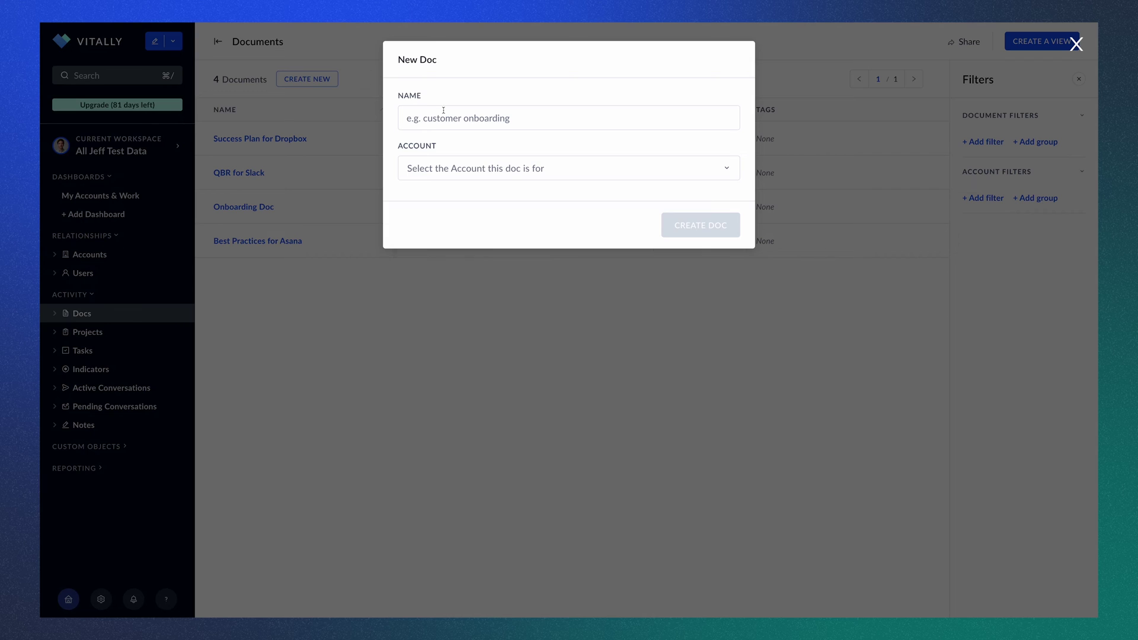
pyautogui.click(444, 110)
pyautogui.write('Onboarding ')
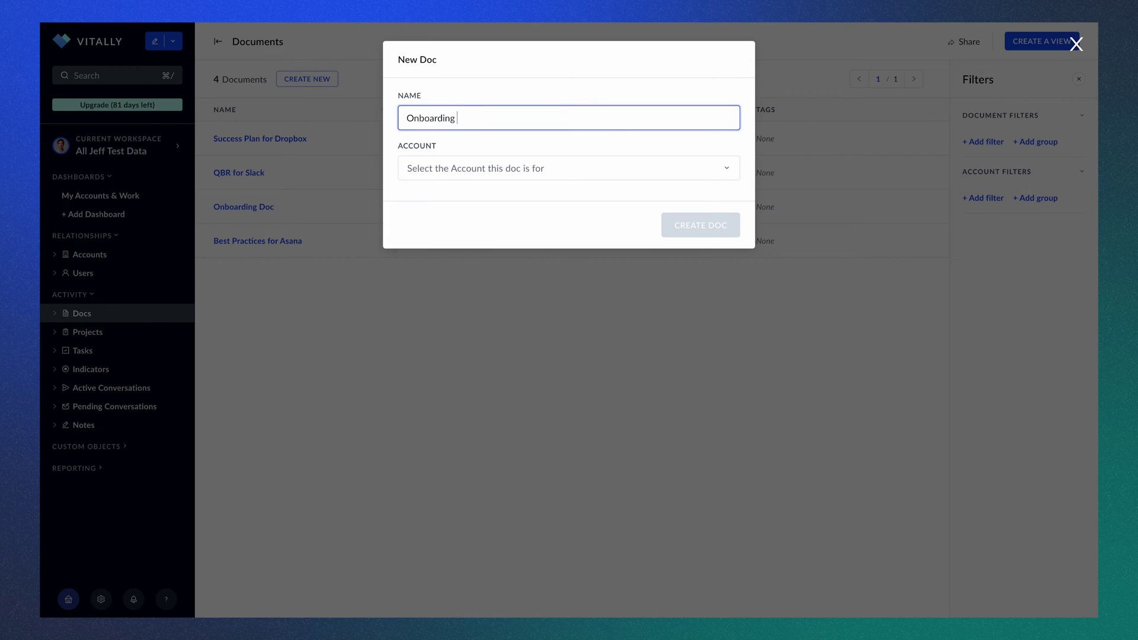
pyautogui.write('Doc')
pyautogui.click(455, 164)
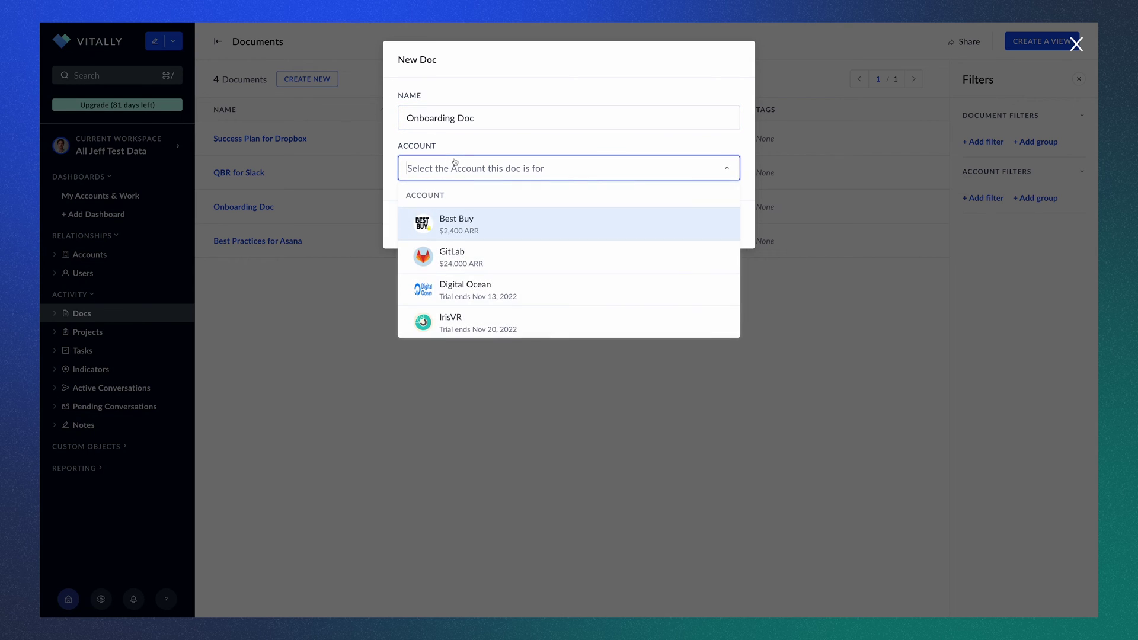
pyautogui.scroll(-3, 473, 264)
pyautogui.scroll(-5, 475, 269)
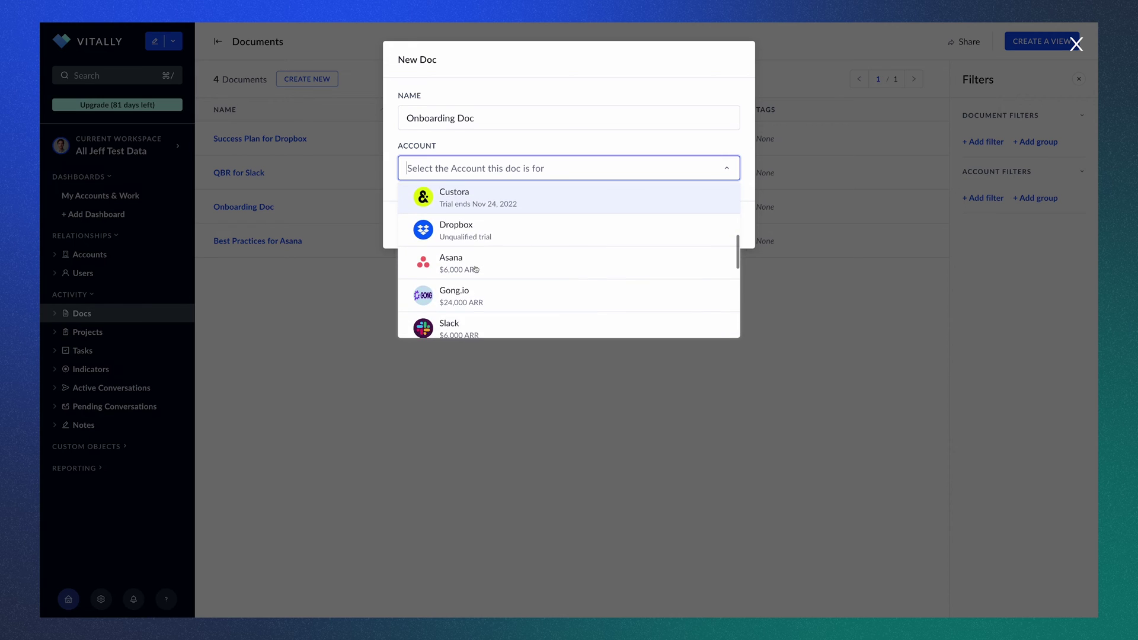
pyautogui.click(477, 269)
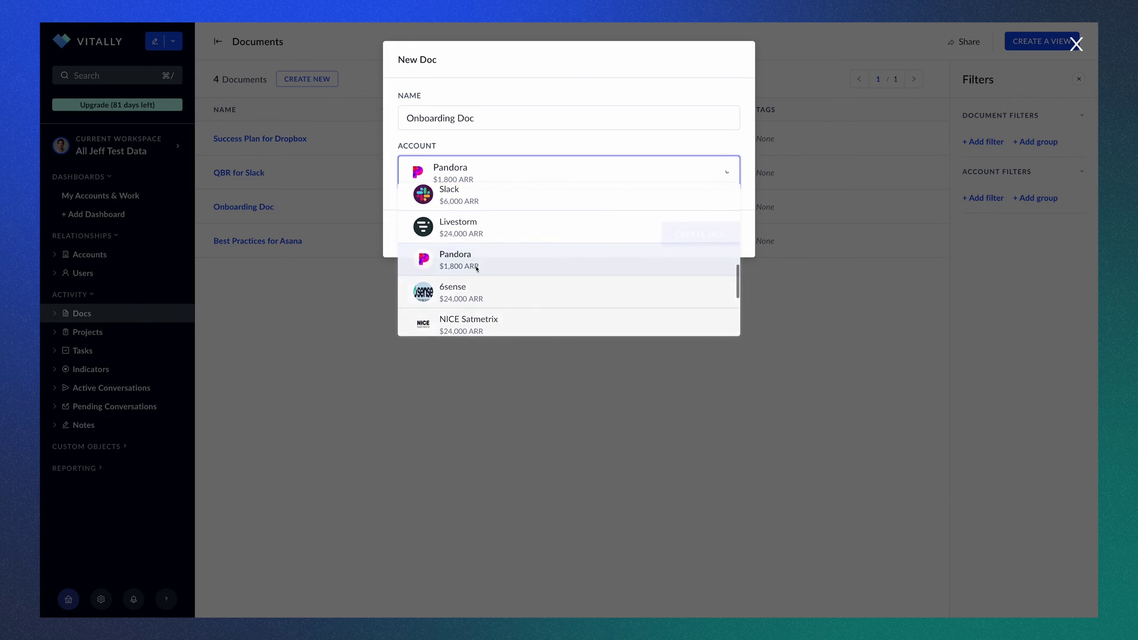
# Create the Pandora doc and apply the Onboarding Doc template found by searching 'Onboarding'.
pyautogui.click(680, 235)
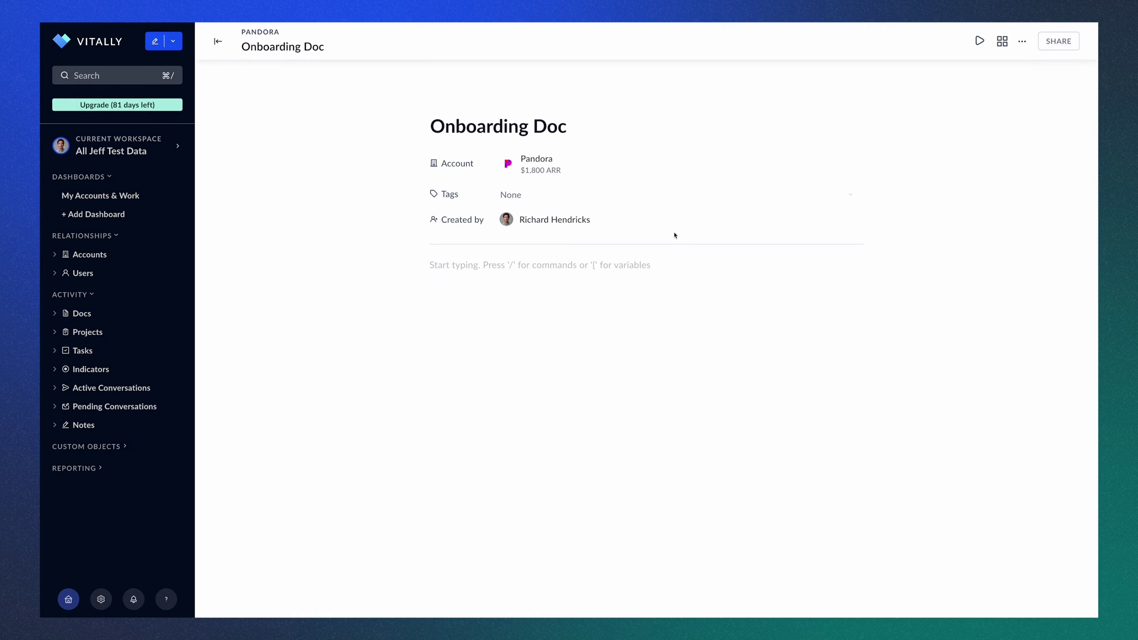
pyautogui.click(1001, 41)
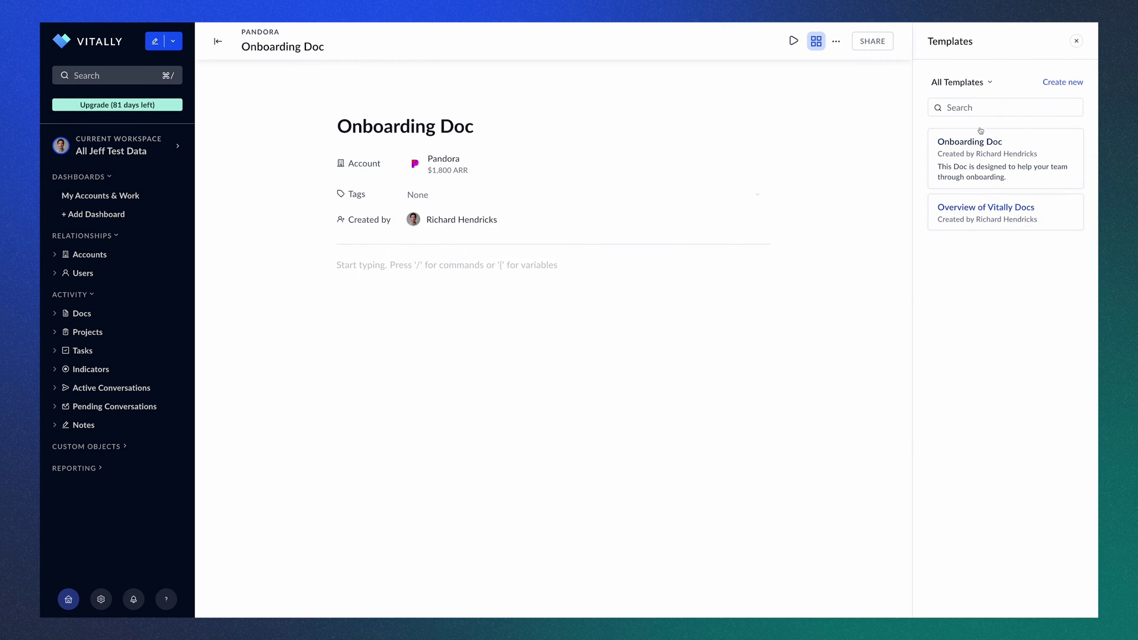
pyautogui.click(968, 107)
pyautogui.write('Onboard')
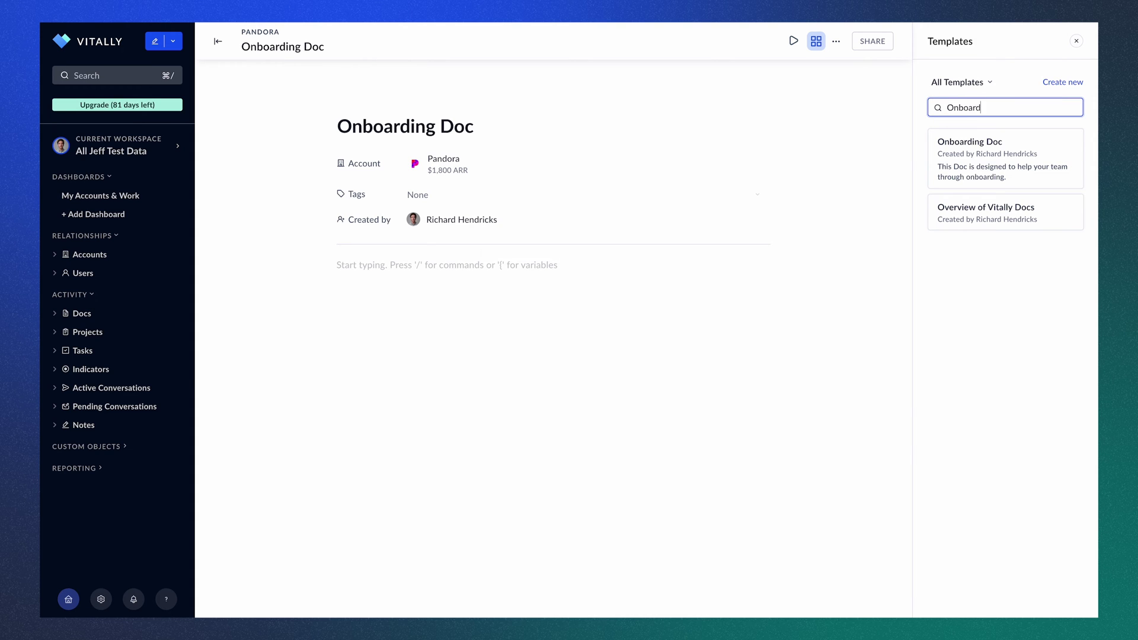
pyautogui.write('ing')
pyautogui.click(956, 166)
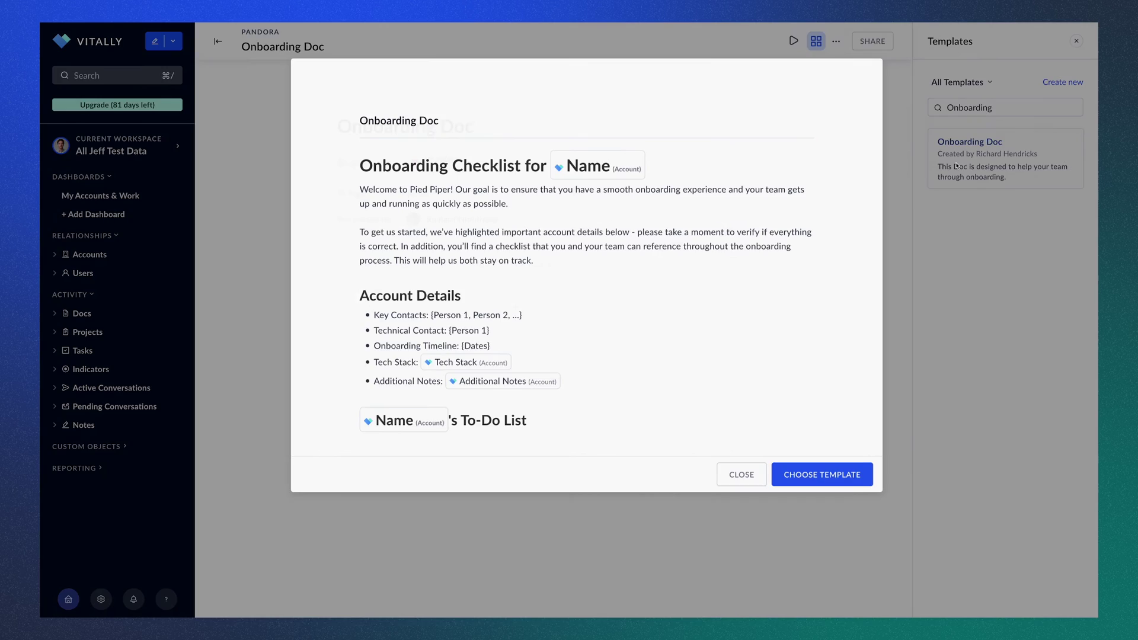
pyautogui.scroll(-3, 681, 253)
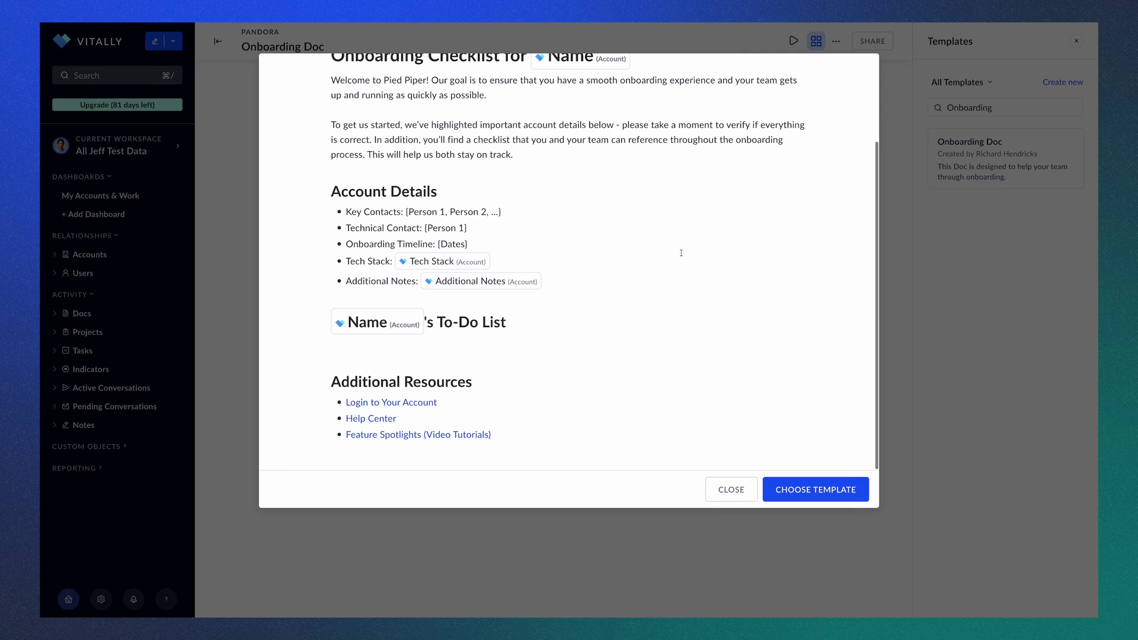
pyautogui.click(789, 486)
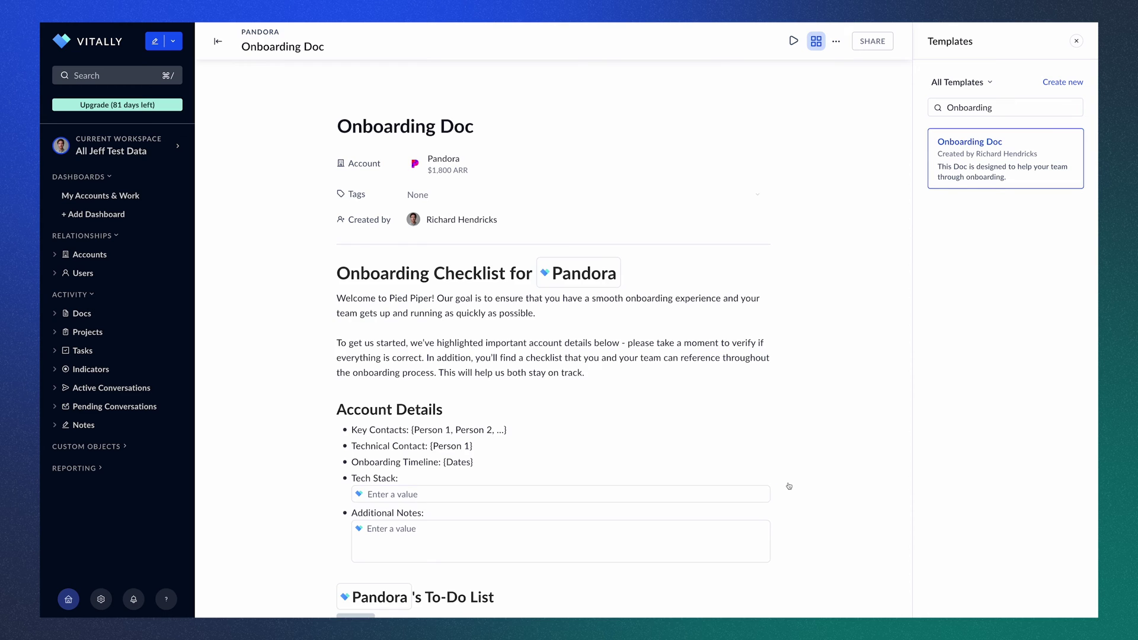
# Replace the Account Details placeholders with the key and technical contacts' names and '2 Weeks'.
pyautogui.moveTo(595, 277)
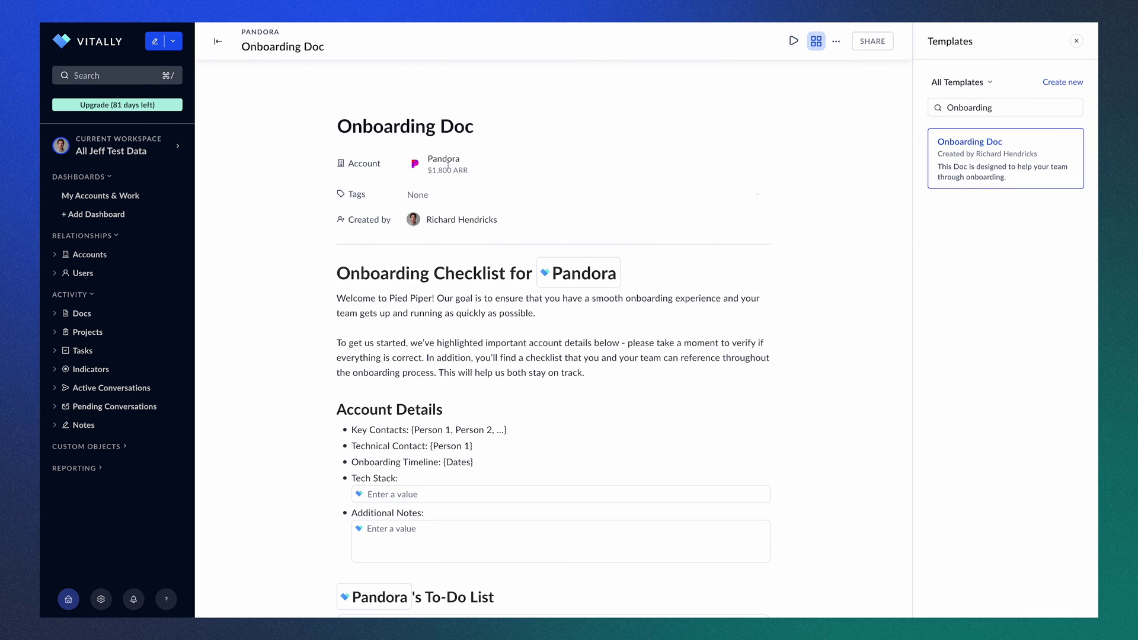
pyautogui.scroll(-2, 531, 330)
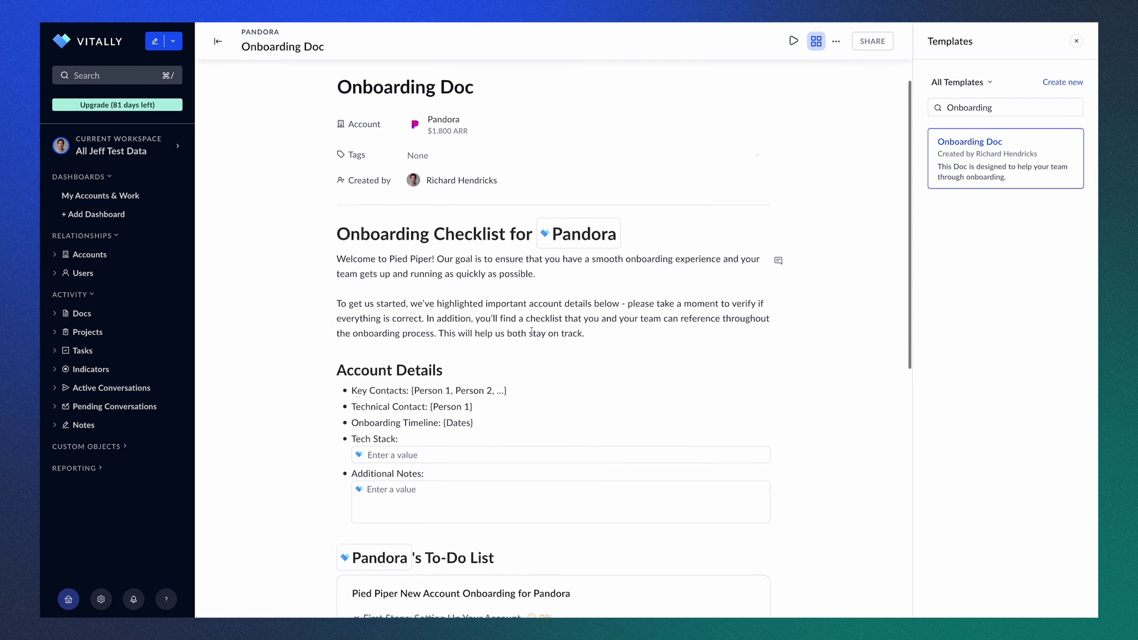
pyautogui.moveTo(507, 335); pyautogui.dragTo(442, 368)
pyautogui.write('John Doe')
pyautogui.write('Jane Doe')
pyautogui.write('2 Weeks')
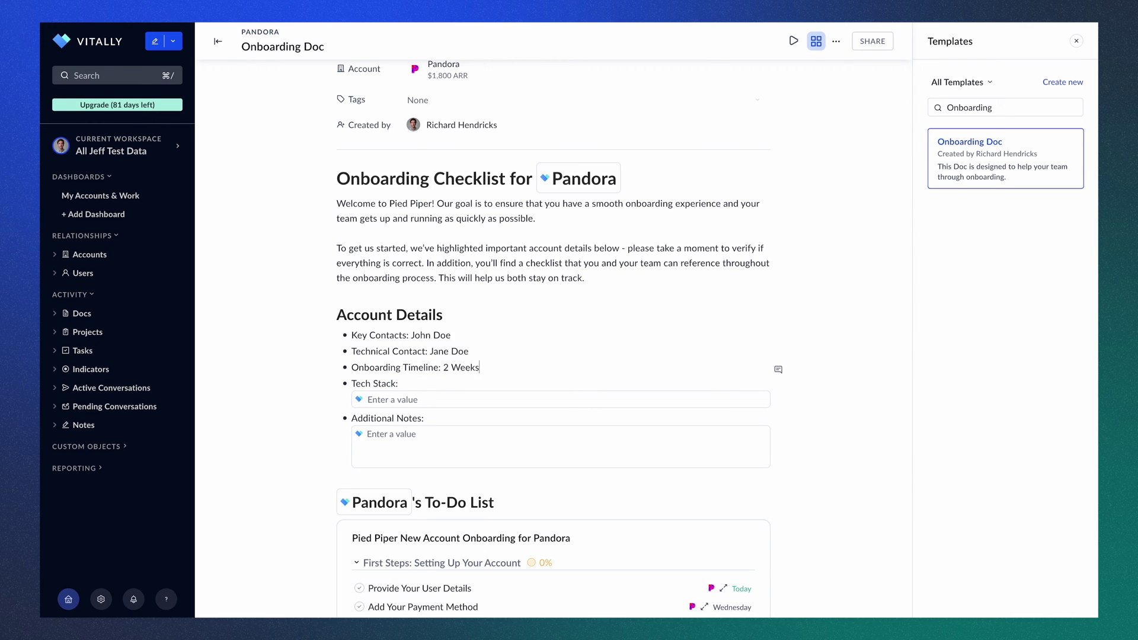
pyautogui.moveTo(510, 397)
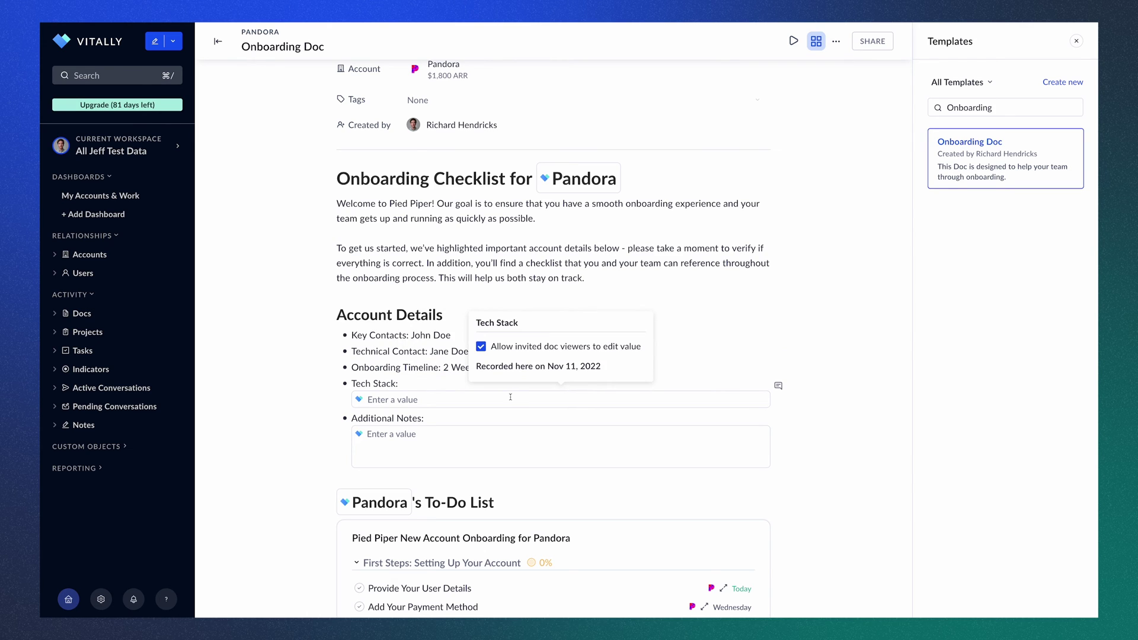
pyautogui.moveTo(510, 440)
pyautogui.scroll(-4, 510, 440)
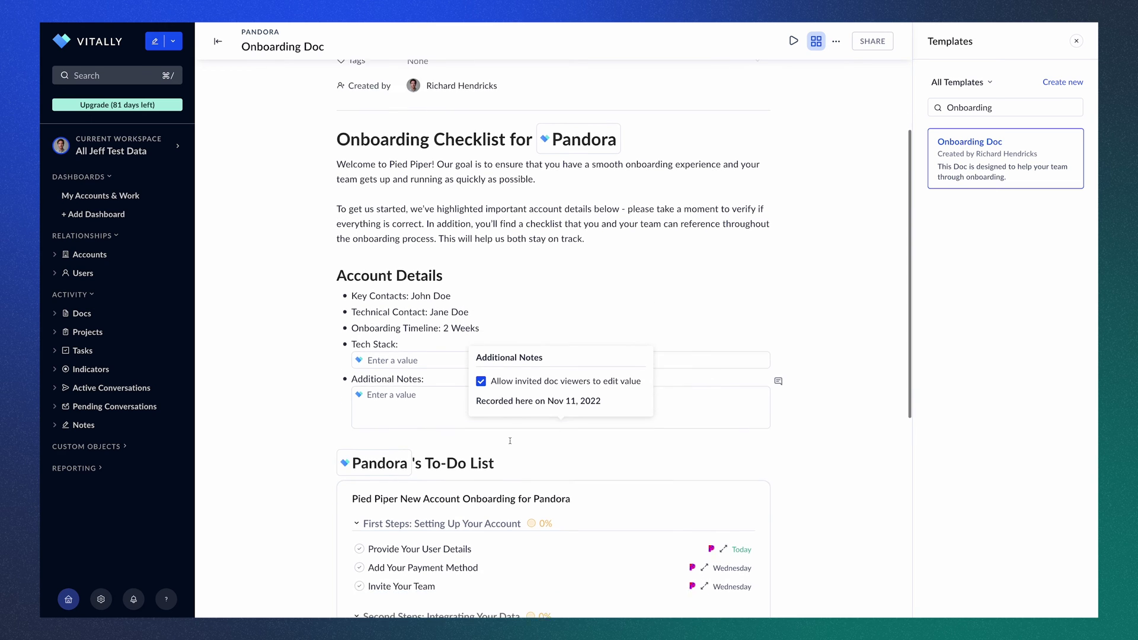
pyautogui.scroll(-1, 293, 504)
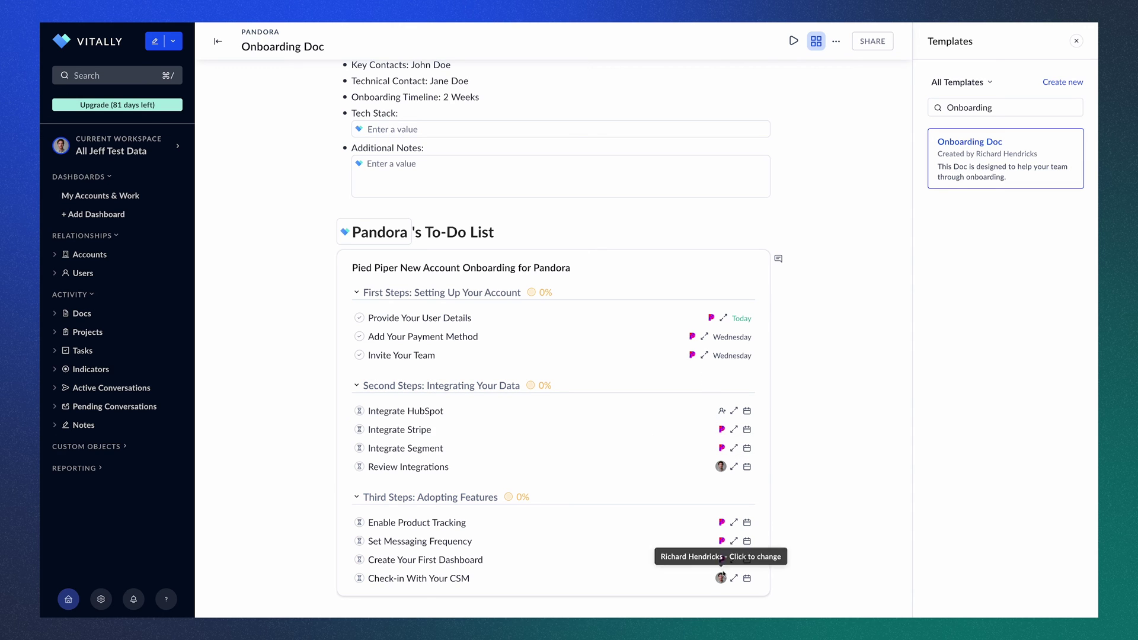
# Set Pandora as the customer-facing assignee on the Integrate HubSpot task's Docs settings.
pyautogui.click(722, 411)
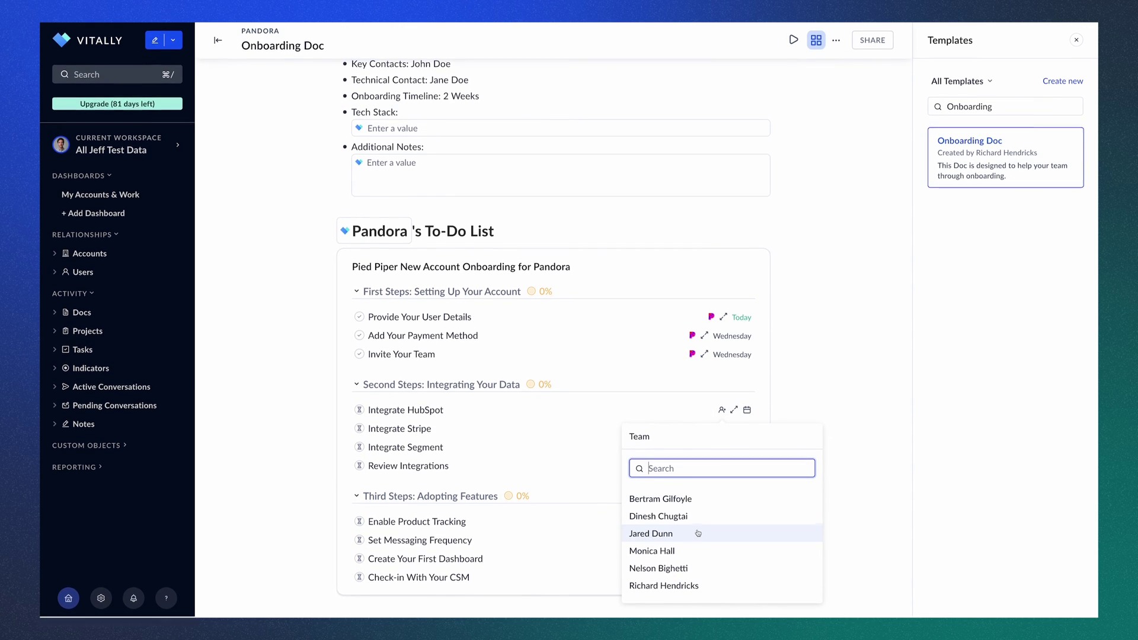
pyautogui.click(722, 411)
pyautogui.click(734, 412)
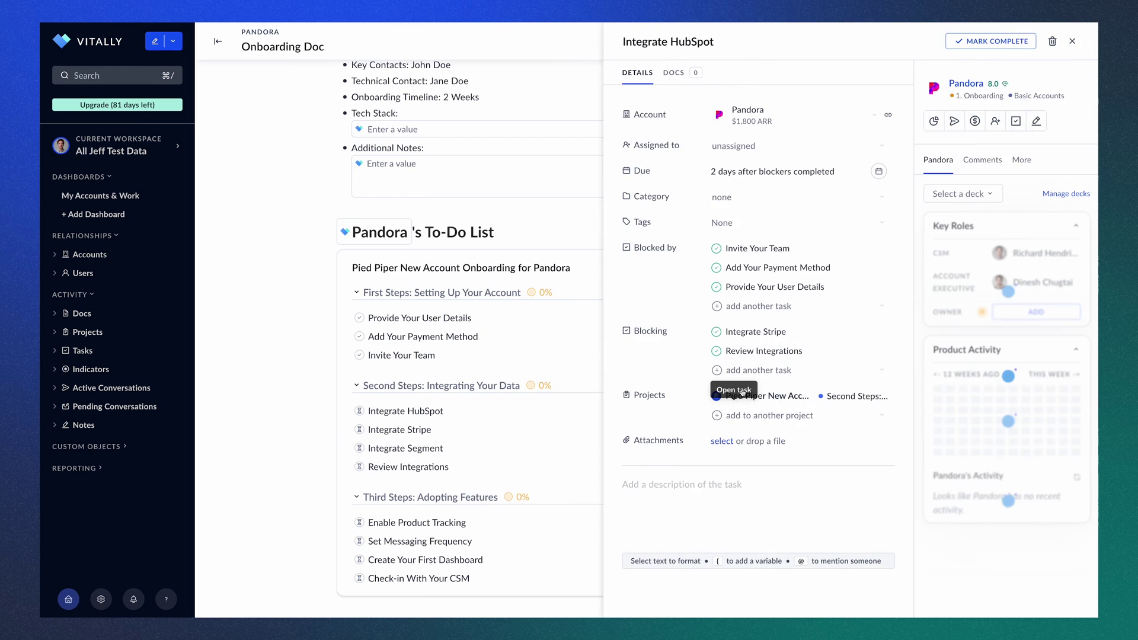
pyautogui.click(679, 77)
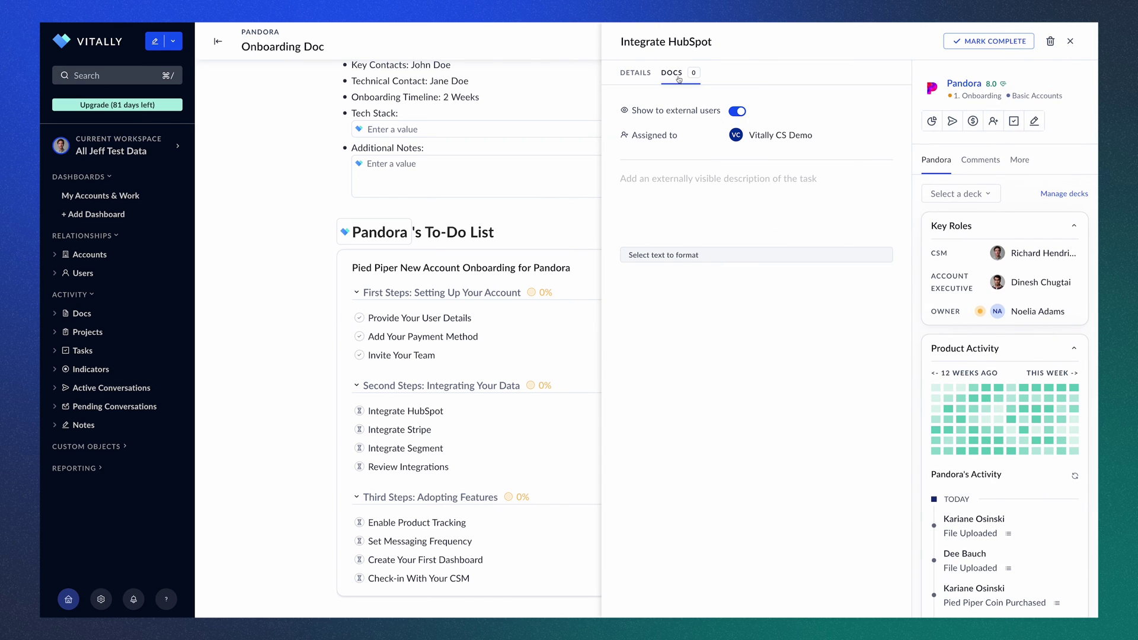
pyautogui.click(754, 132)
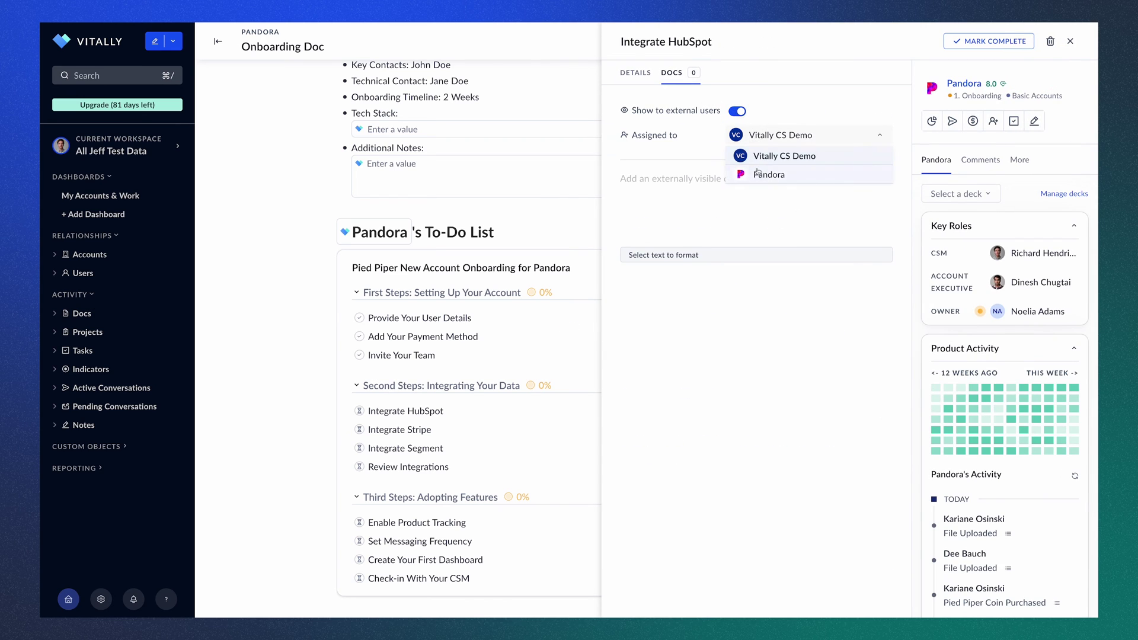
pyautogui.click(757, 171)
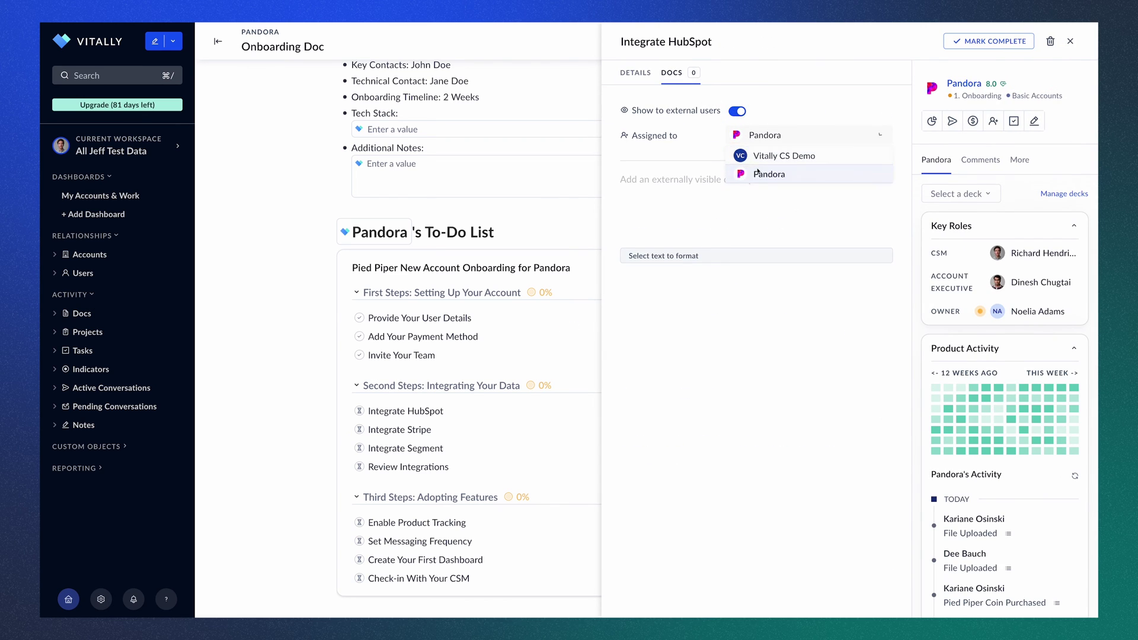
pyautogui.click(1070, 41)
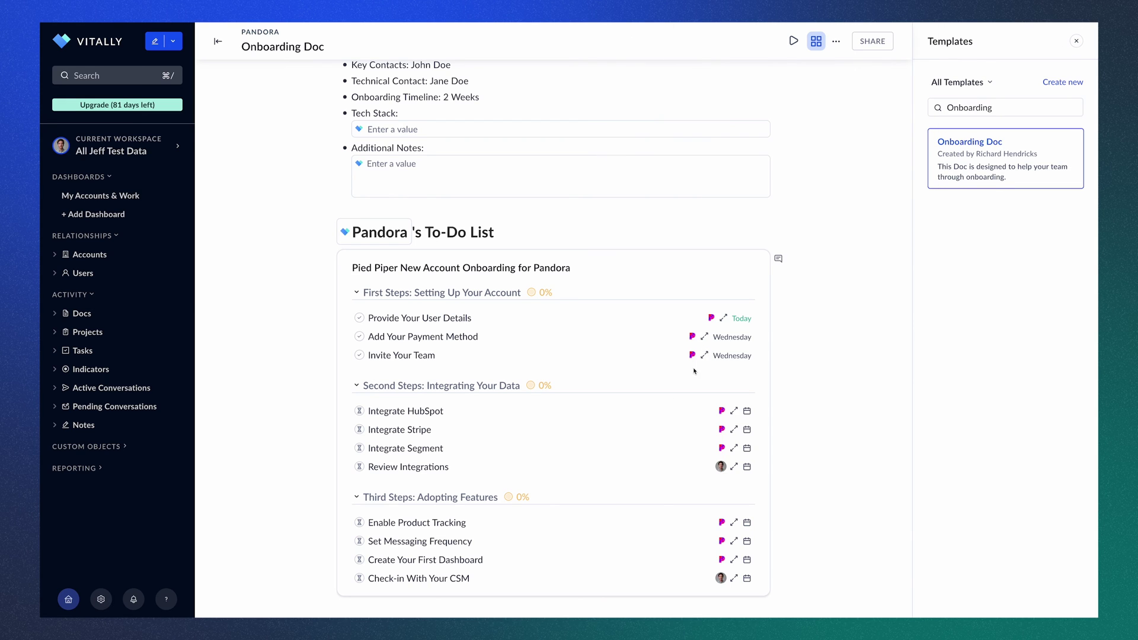
pyautogui.scroll(5, 694, 371)
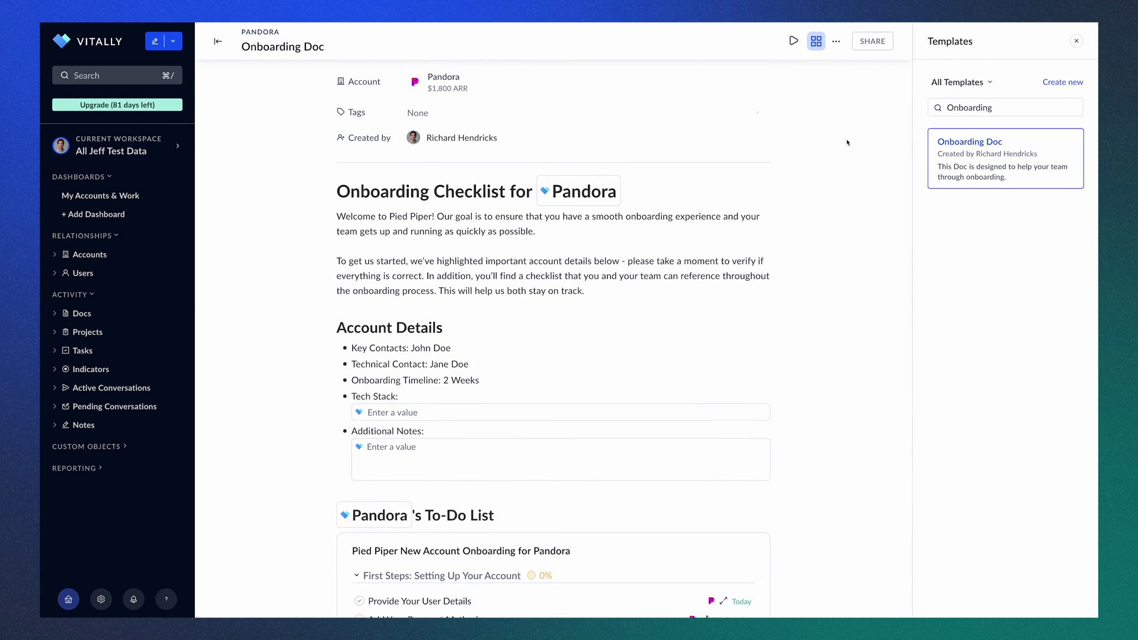
pyautogui.click(872, 42)
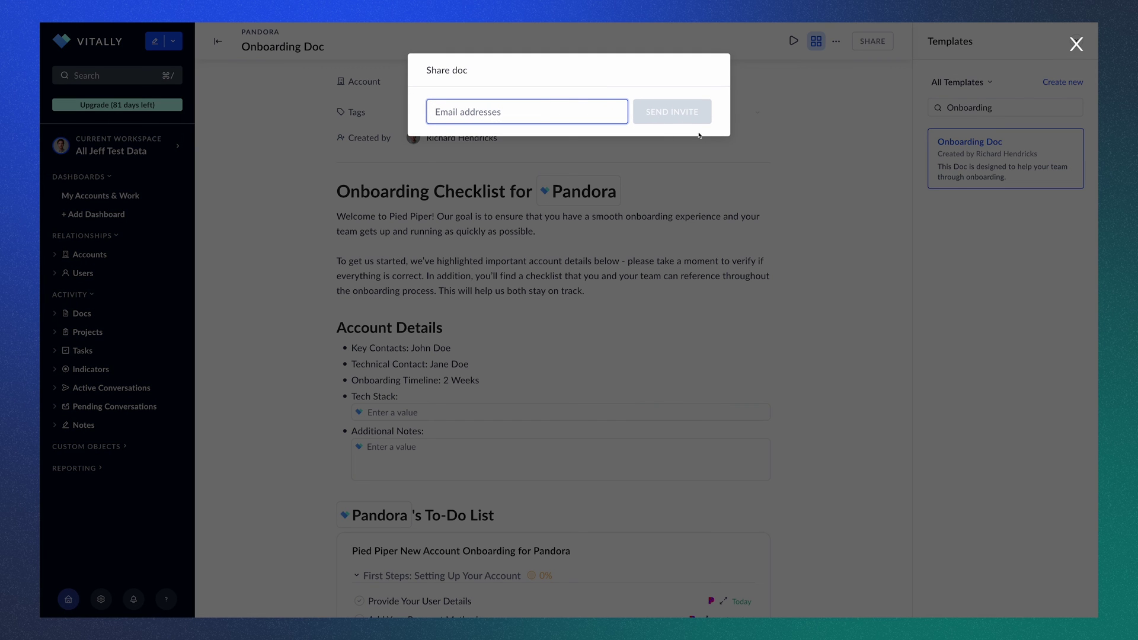
pyautogui.click(772, 131)
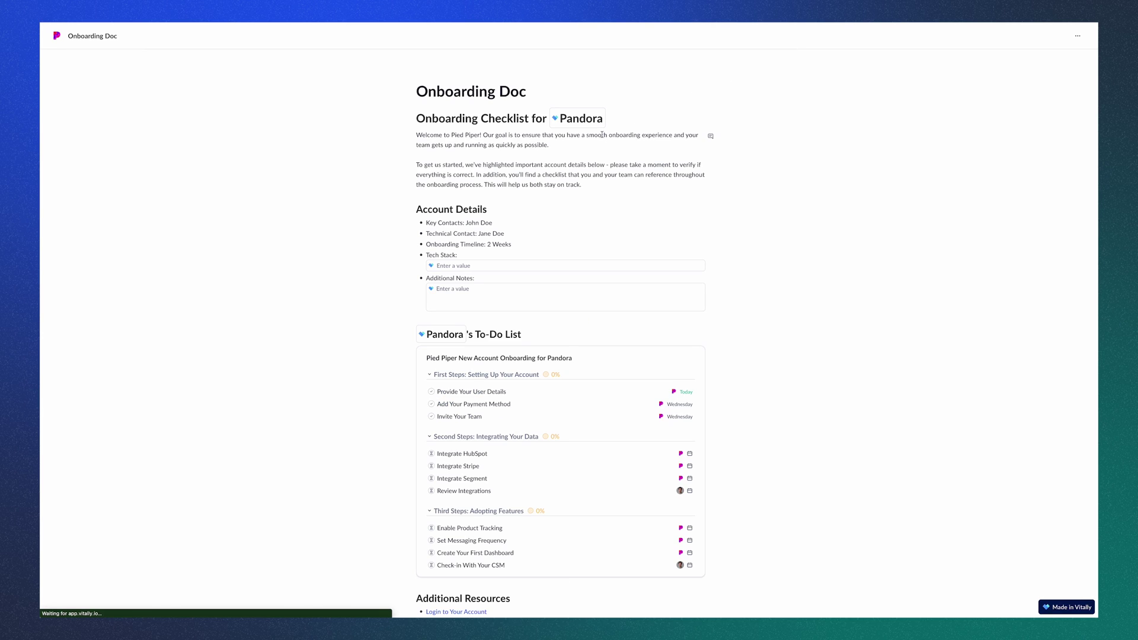
# Check off Provide Your User Details and Add Your Payment Method in the customer view.
pyautogui.moveTo(576, 262)
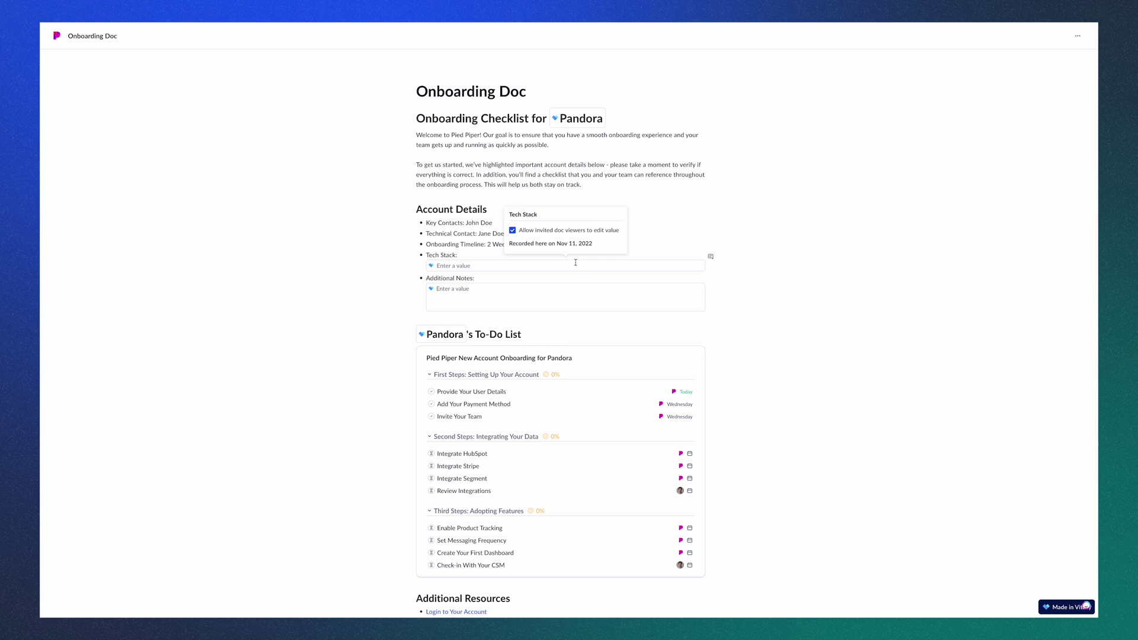
pyautogui.moveTo(559, 286)
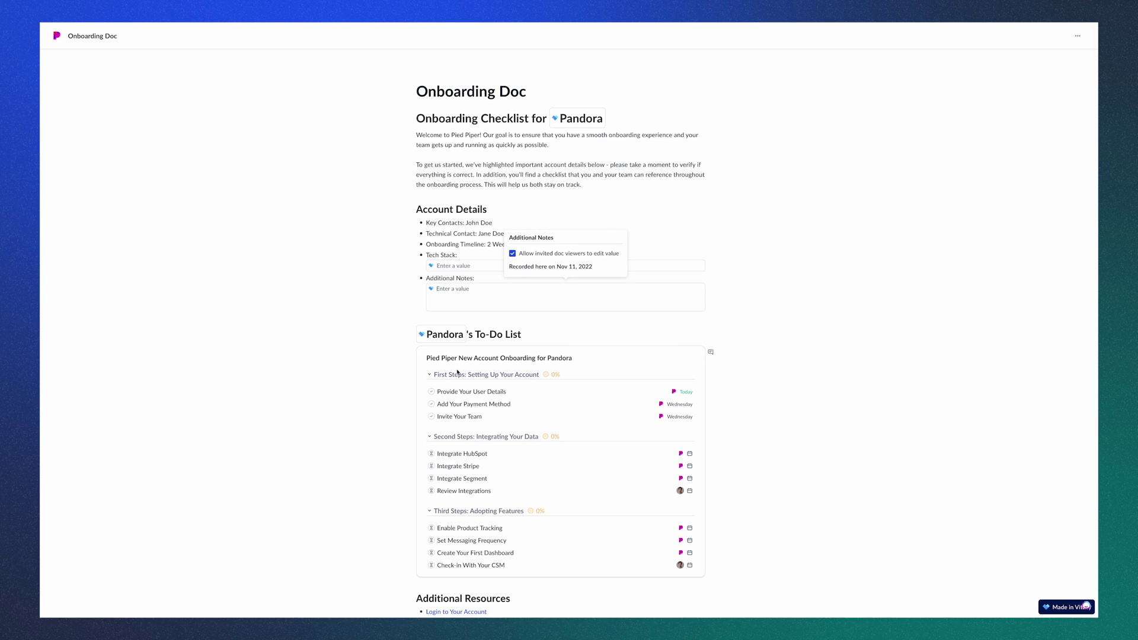
pyautogui.click(431, 392)
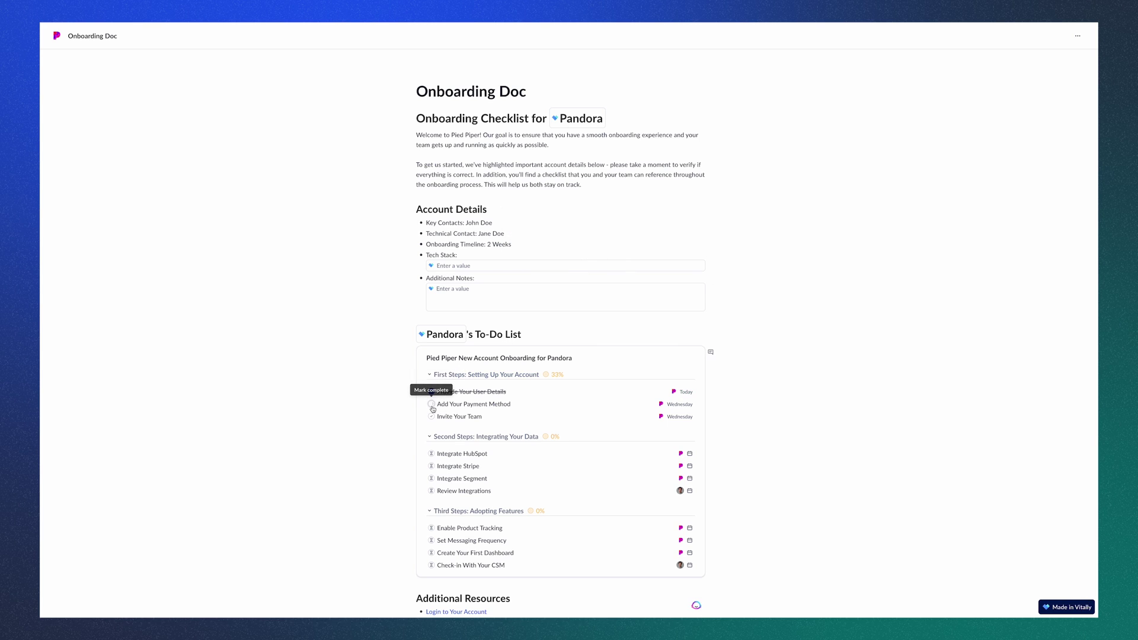
pyautogui.click(432, 405)
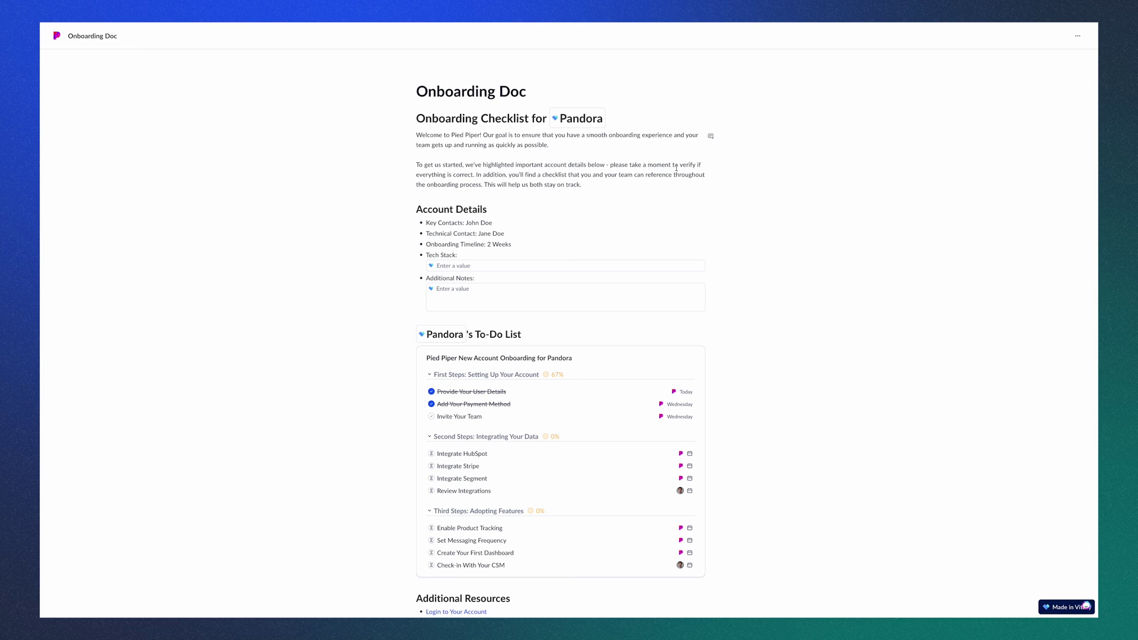
# Post the comment 'This looks great' on the welcome paragraph.
pyautogui.click(710, 136)
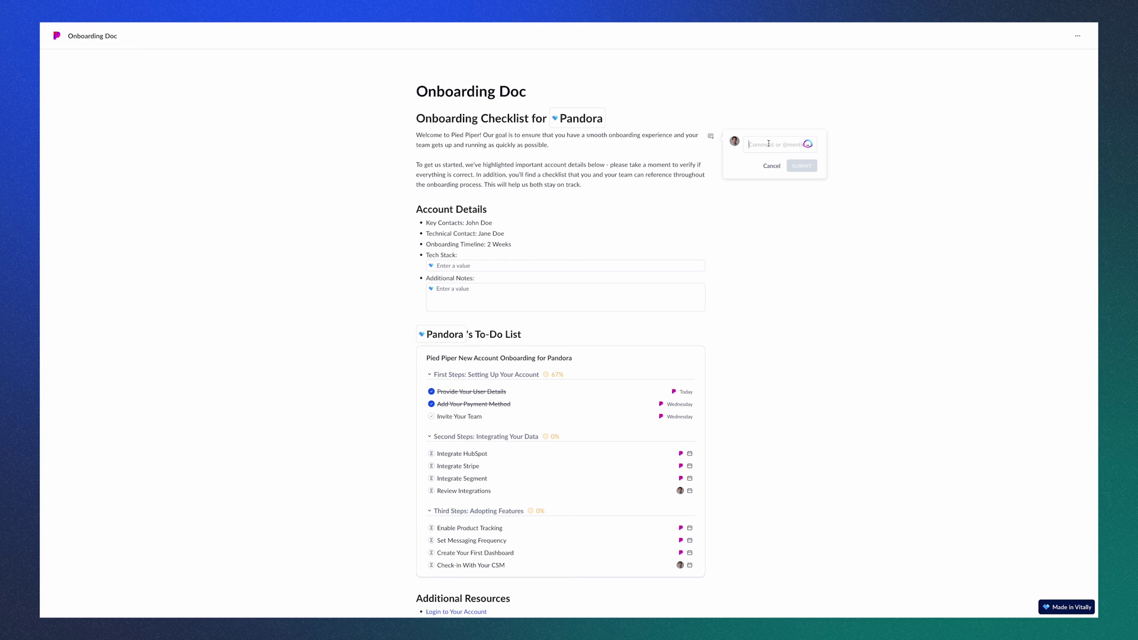
pyautogui.write('This looks great!')
pyautogui.click(802, 166)
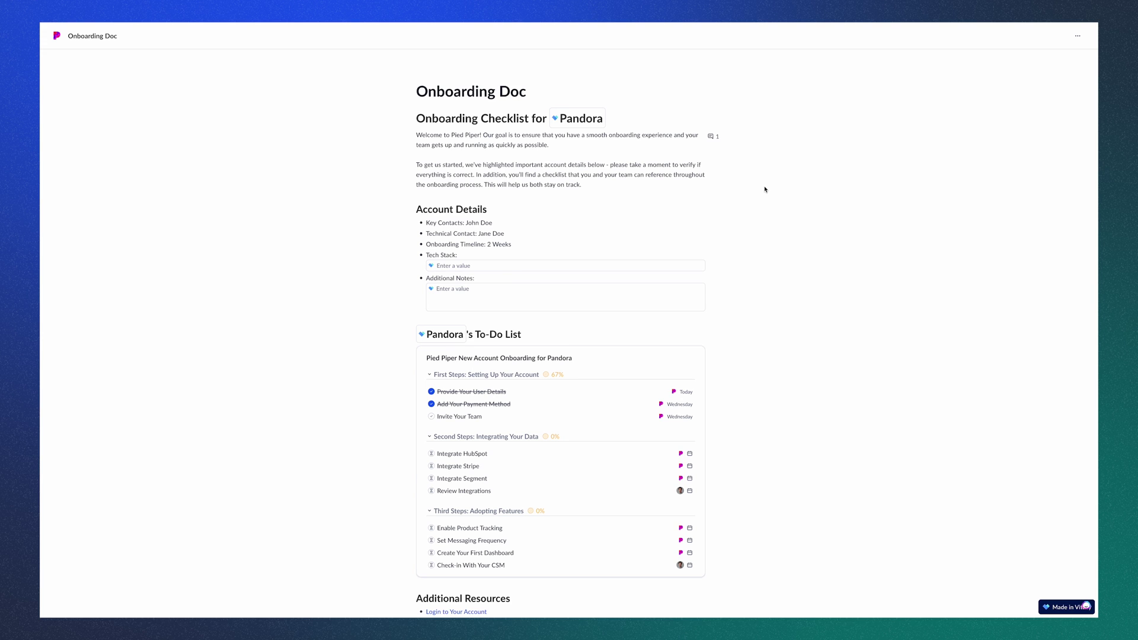
pyautogui.scroll(-1, 764, 187)
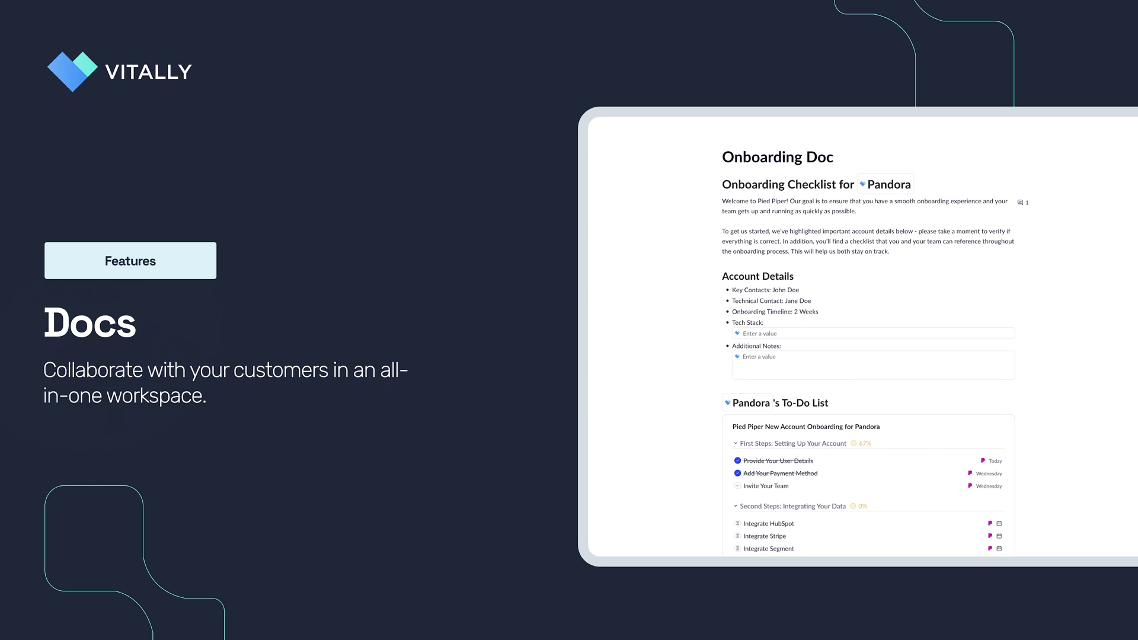